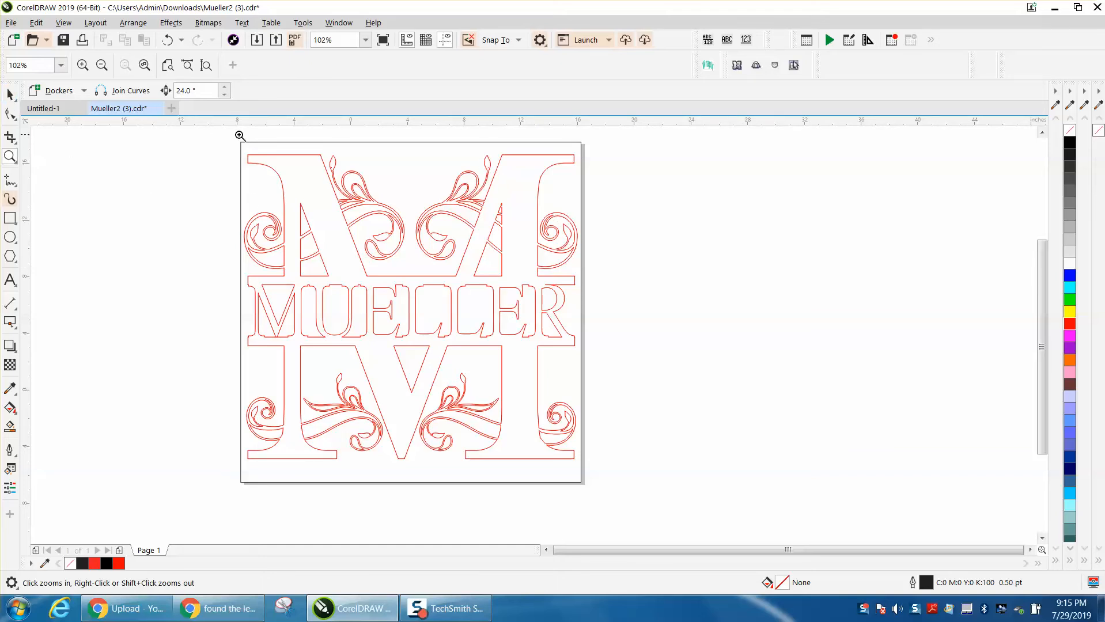
# Create a 24 x 24 inch page-frame rectangle around the split-letter monogram.
pyautogui.press('space')
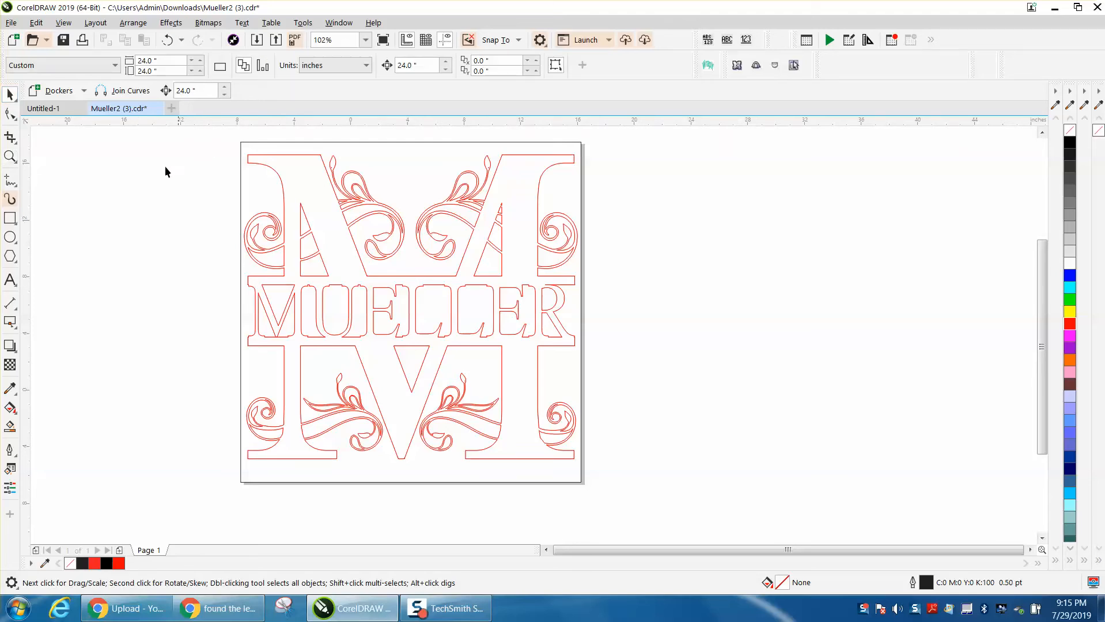
pyautogui.click(300, 143)
pyautogui.click(137, 177)
pyautogui.doubleClick(11, 220)
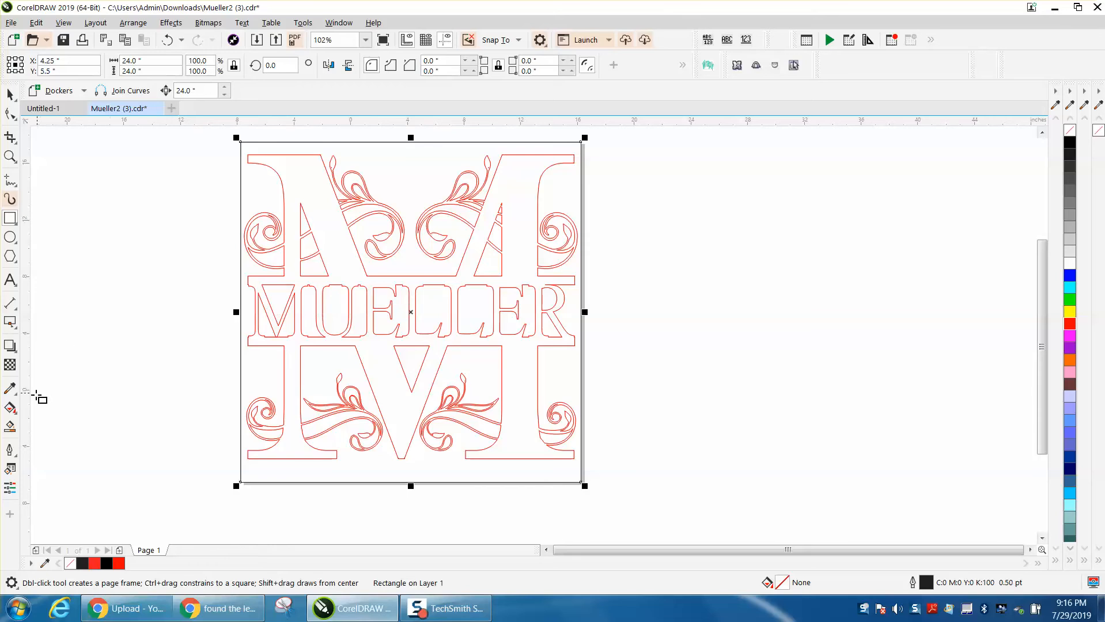
# Smart-fill the background around the monogram with black and move the new shape 24 inches to the right.
pyautogui.click(10, 427)
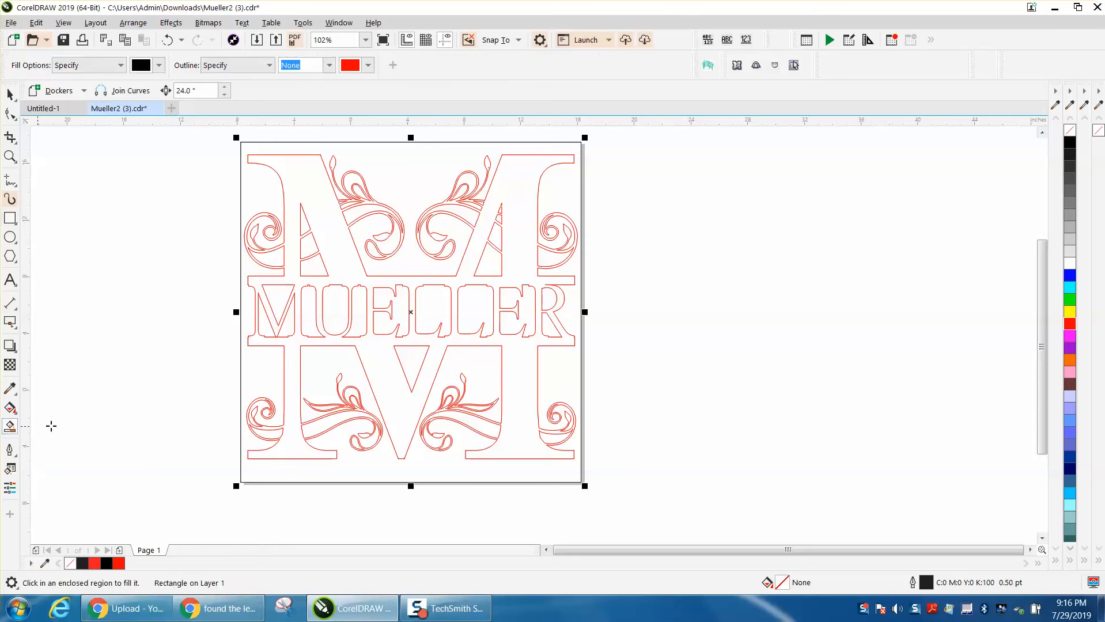
pyautogui.click(265, 377)
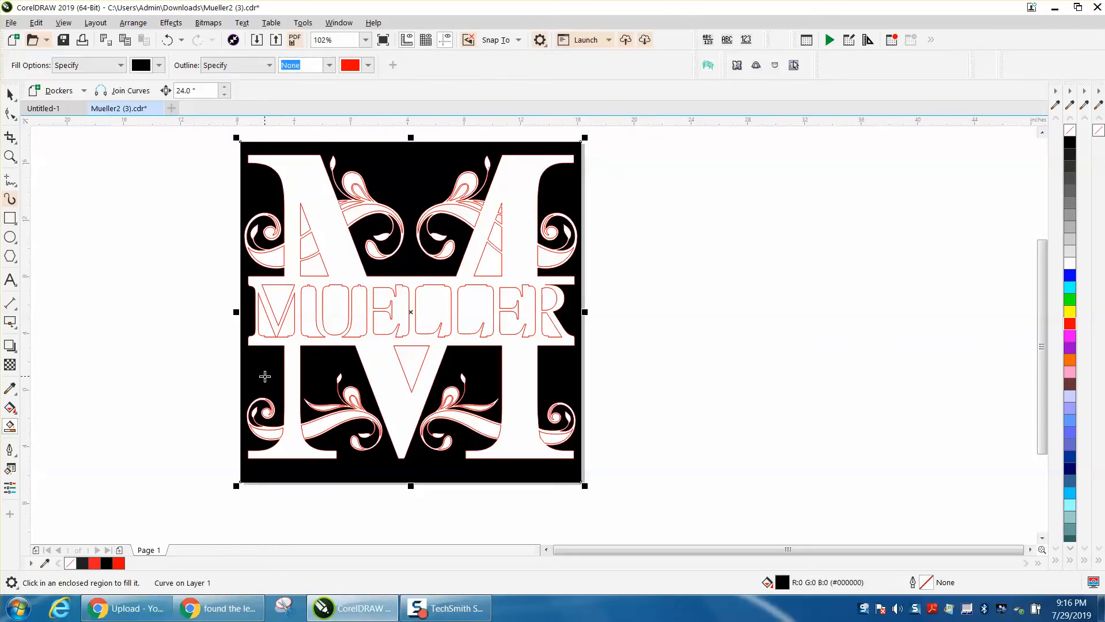
pyautogui.press('Right')
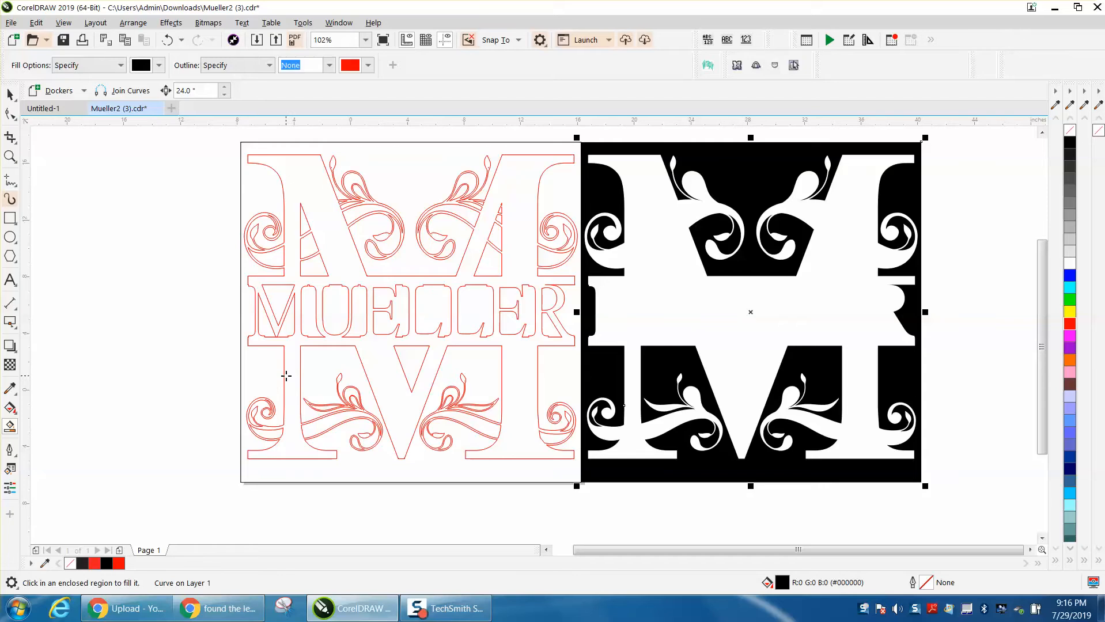
# Remove the black fill from the moved background shape and give it a red outline.
pyautogui.scroll(-2, 286, 376)
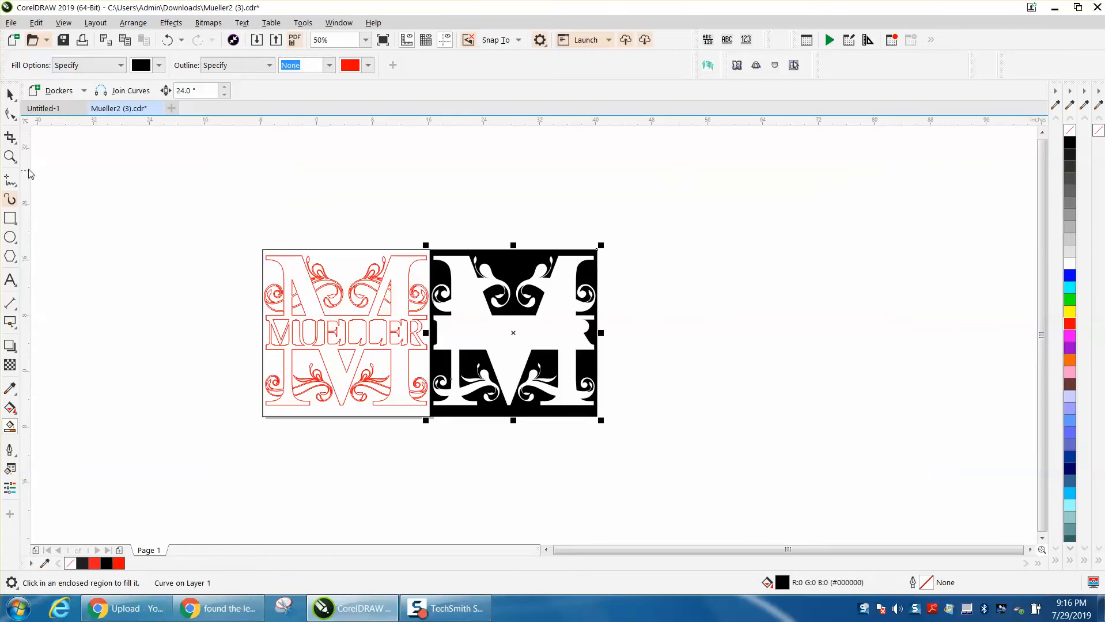
pyautogui.click(10, 156)
pyautogui.moveTo(369, 213); pyautogui.dragTo(662, 435)
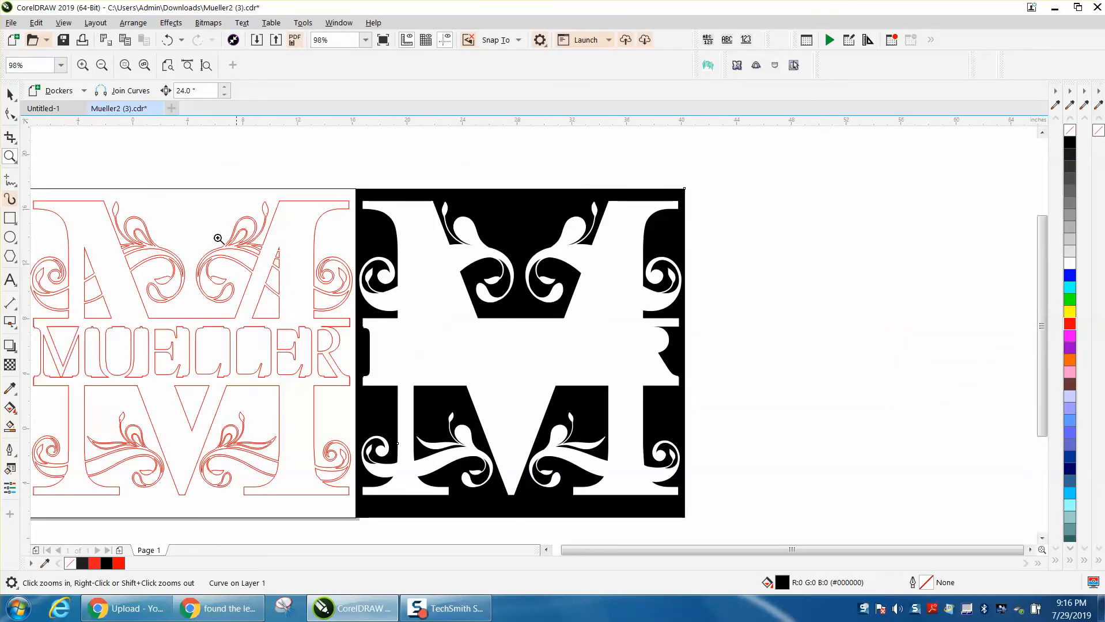
pyautogui.click(10, 93)
pyautogui.click(1071, 131)
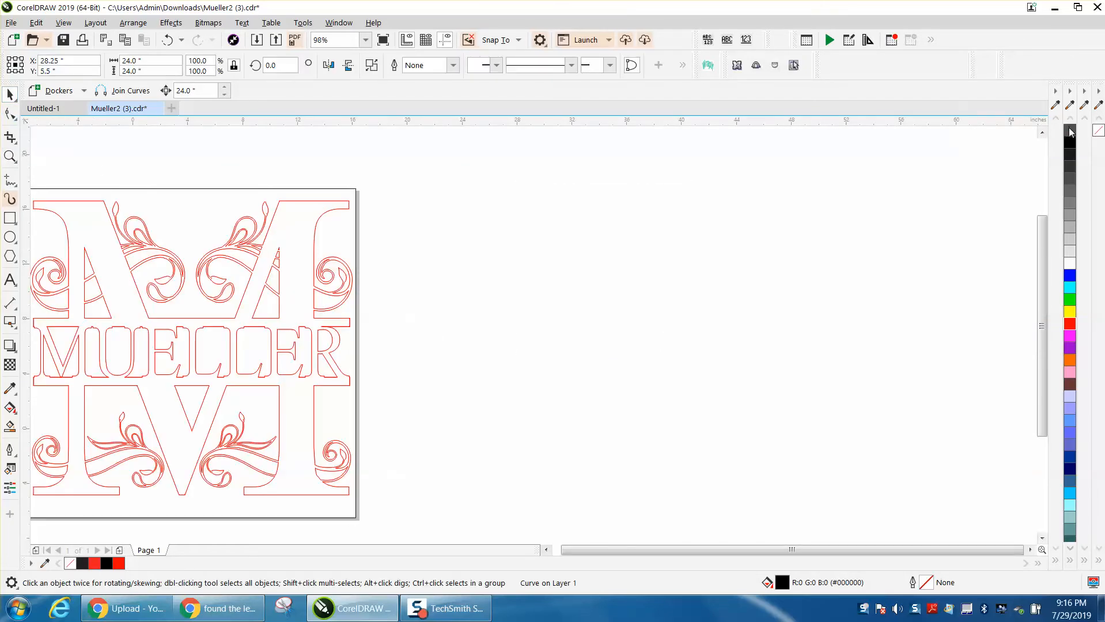
pyautogui.rightClick(1071, 312)
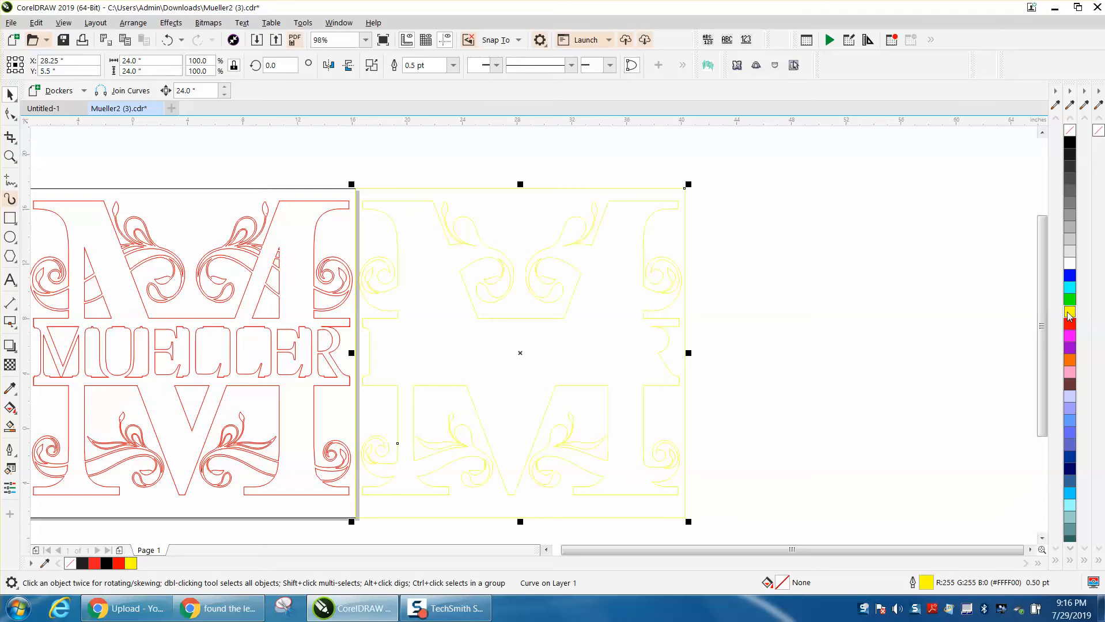
pyautogui.rightClick(1070, 325)
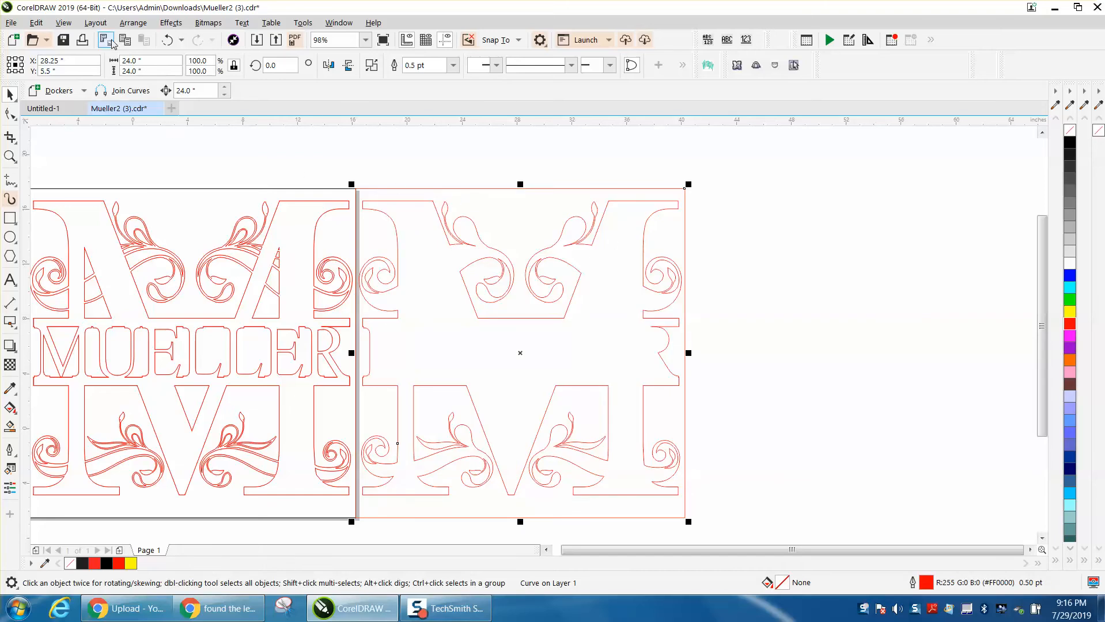
# Break the red outlined background shape apart and delete its outer square frame.
pyautogui.click(132, 23)
pyautogui.click(165, 258)
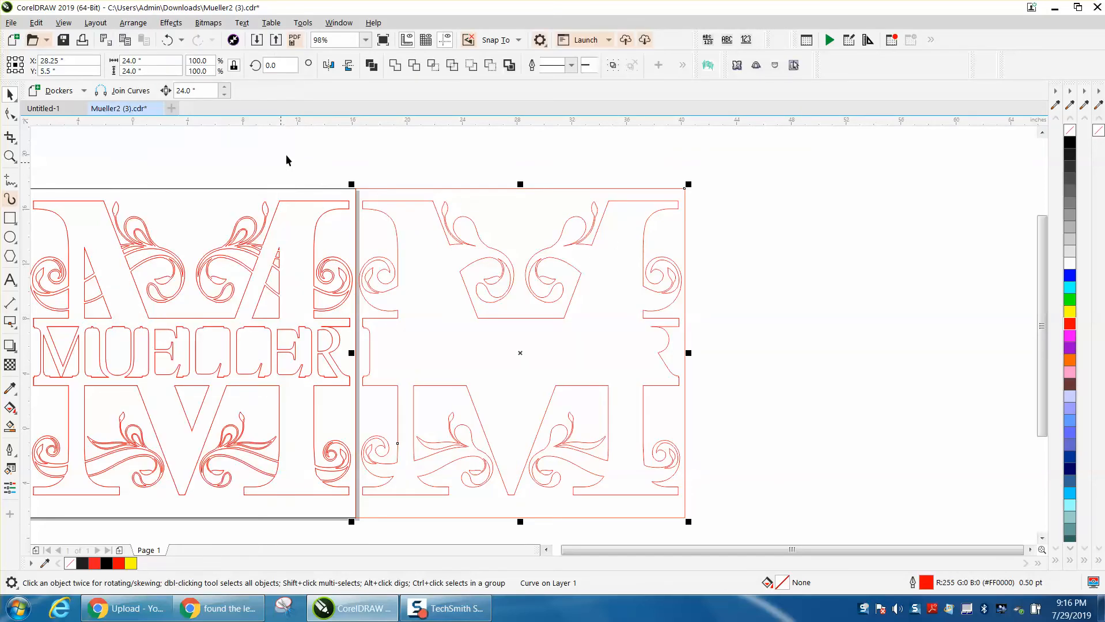
pyautogui.click(408, 186)
pyautogui.click(414, 189)
pyautogui.press('Delete')
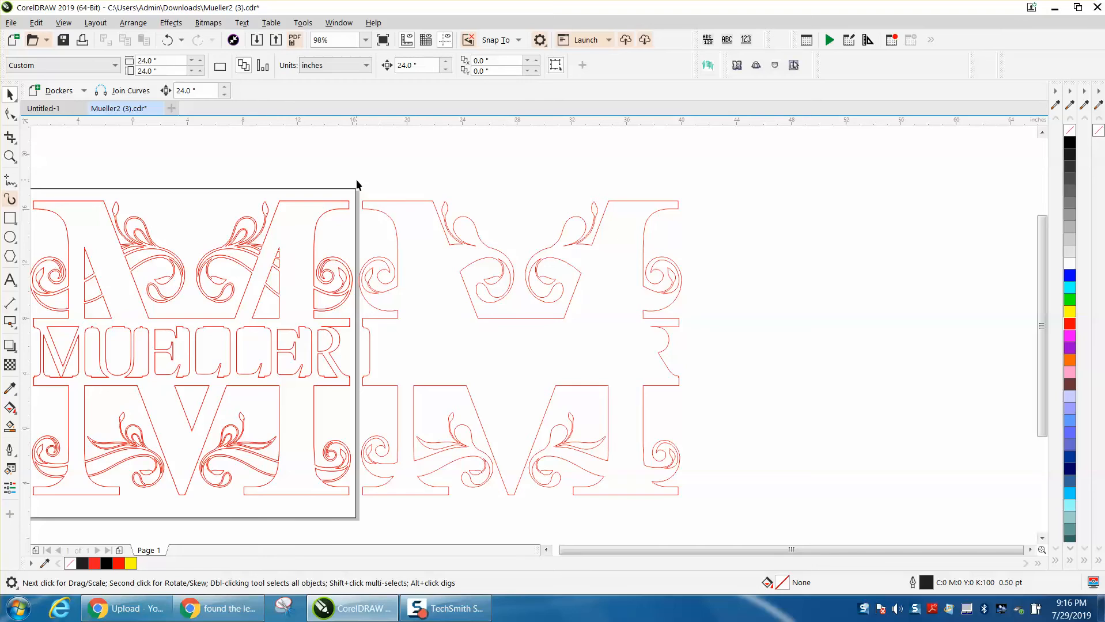
# Combine the remaining red monogram outline pieces into one curve and move it 24 inches to the right.
pyautogui.moveTo(729, 540); pyautogui.dragTo(741, 540)
pyautogui.hotkey('ctrl', 'l')
pyautogui.press('Right')
pyautogui.scroll(1, 742, 540)
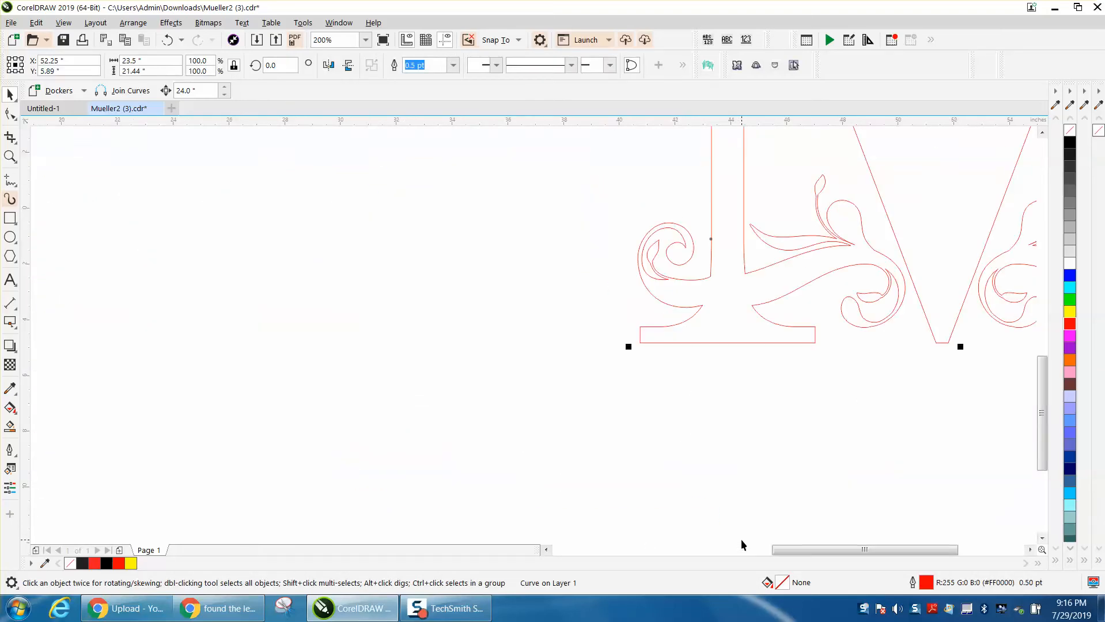
pyautogui.scroll(-2, 666, 480)
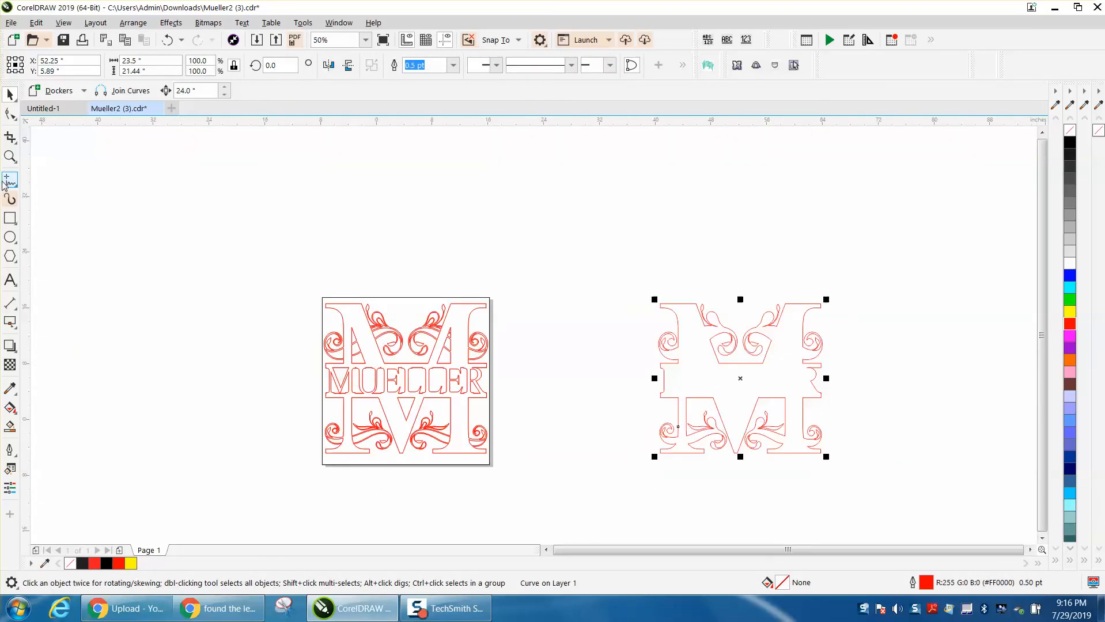
# Apply a one-step outside contour with a 0.1 inch offset to the combined red monogram curve.
pyautogui.click(10, 156)
pyautogui.moveTo(610, 276); pyautogui.dragTo(951, 481)
pyautogui.click(10, 94)
pyautogui.click(397, 183)
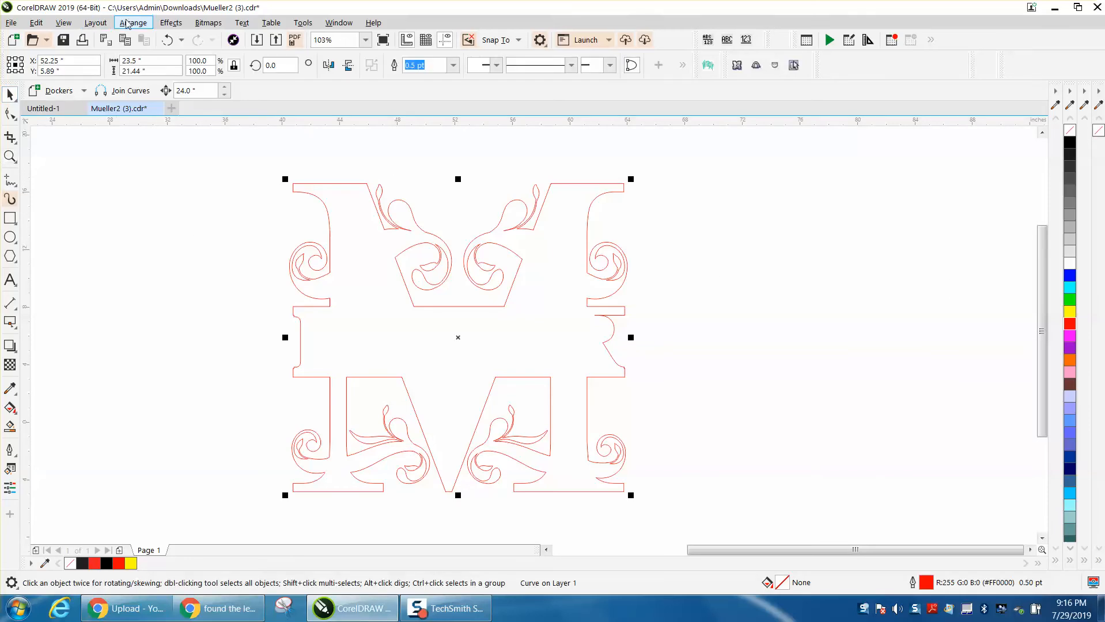
pyautogui.click(171, 23)
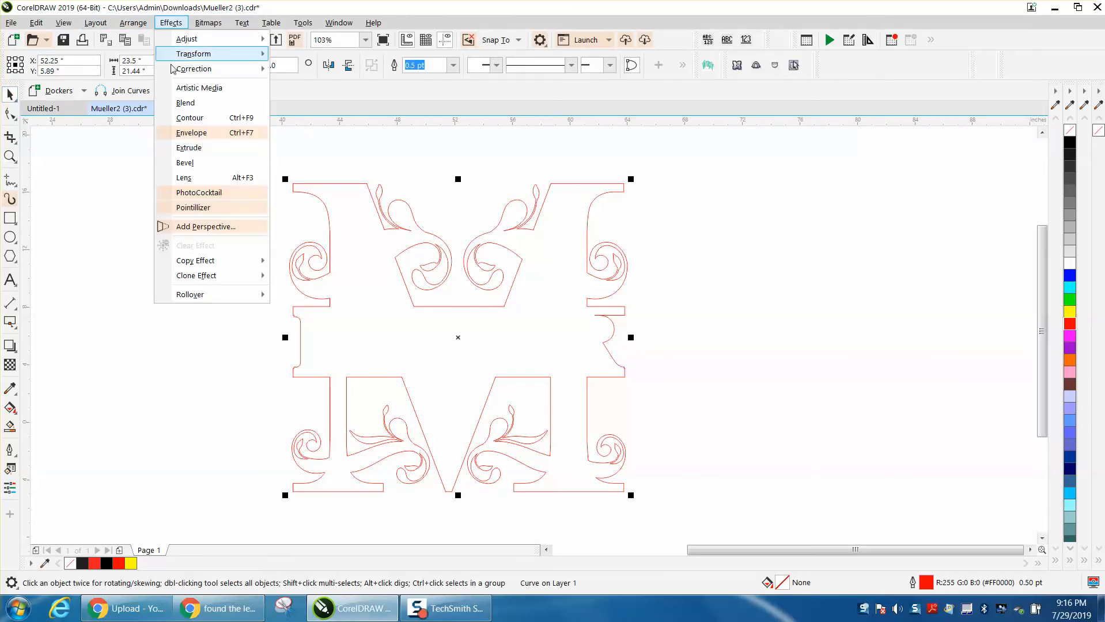
pyautogui.click(189, 118)
pyautogui.click(913, 200)
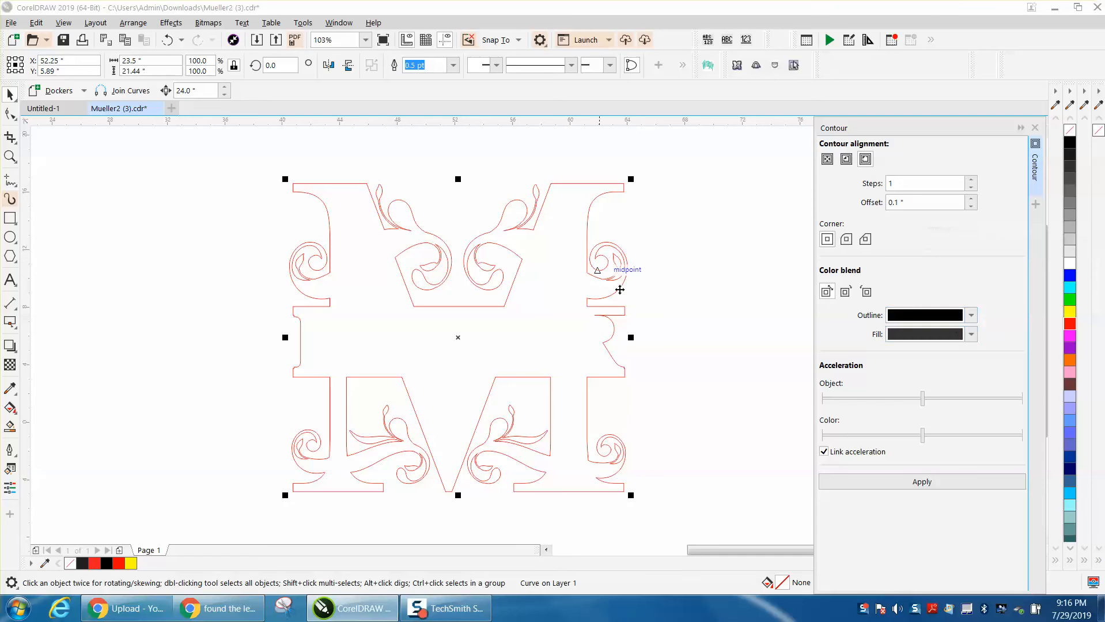
pyautogui.click(895, 484)
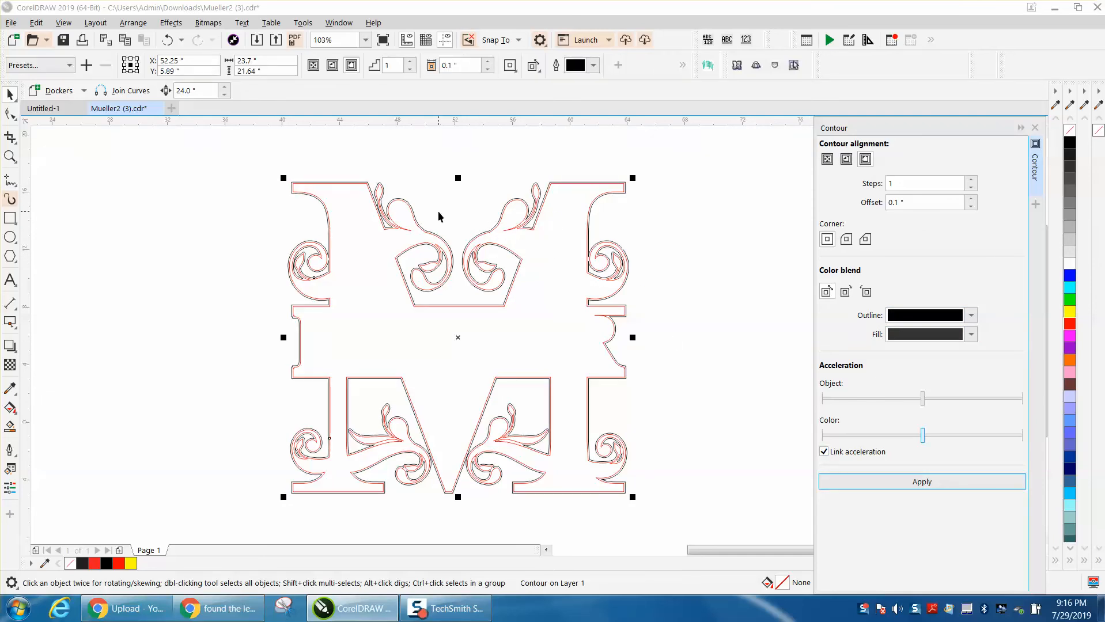
# Break the contour group apart and move the original red curve 24 inches to the right.
pyautogui.click(141, 27)
pyautogui.click(190, 257)
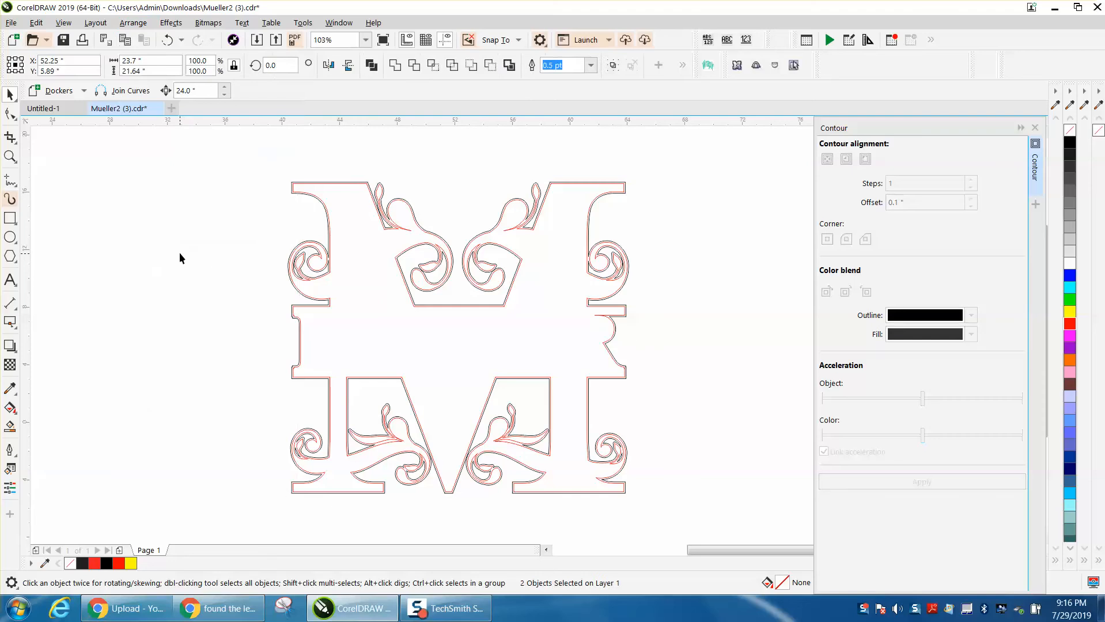
pyautogui.click(366, 257)
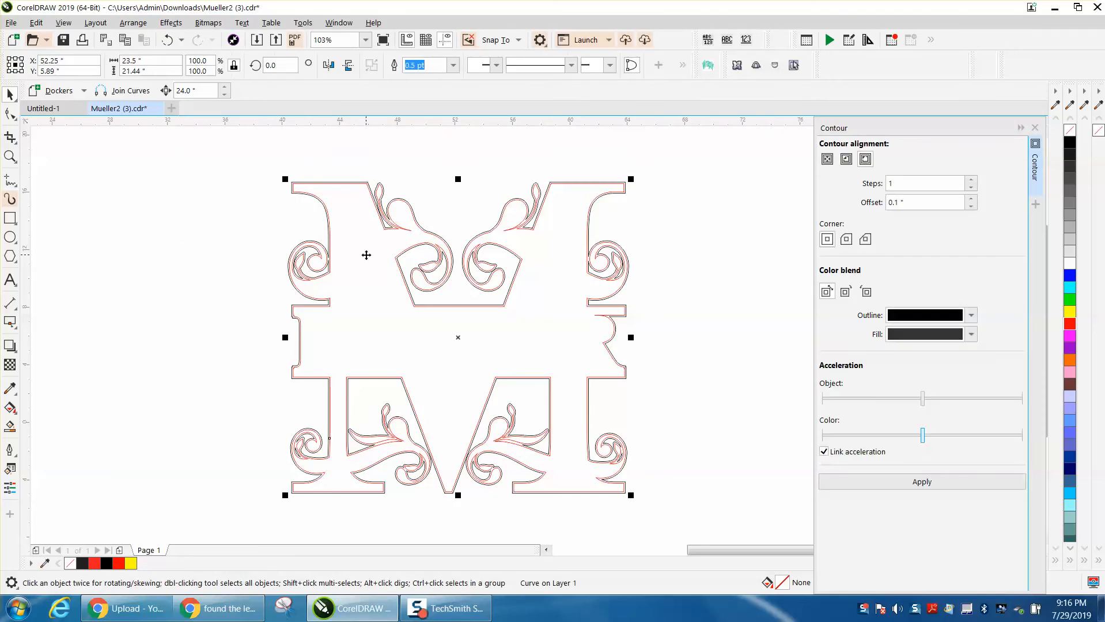
pyautogui.press('Right')
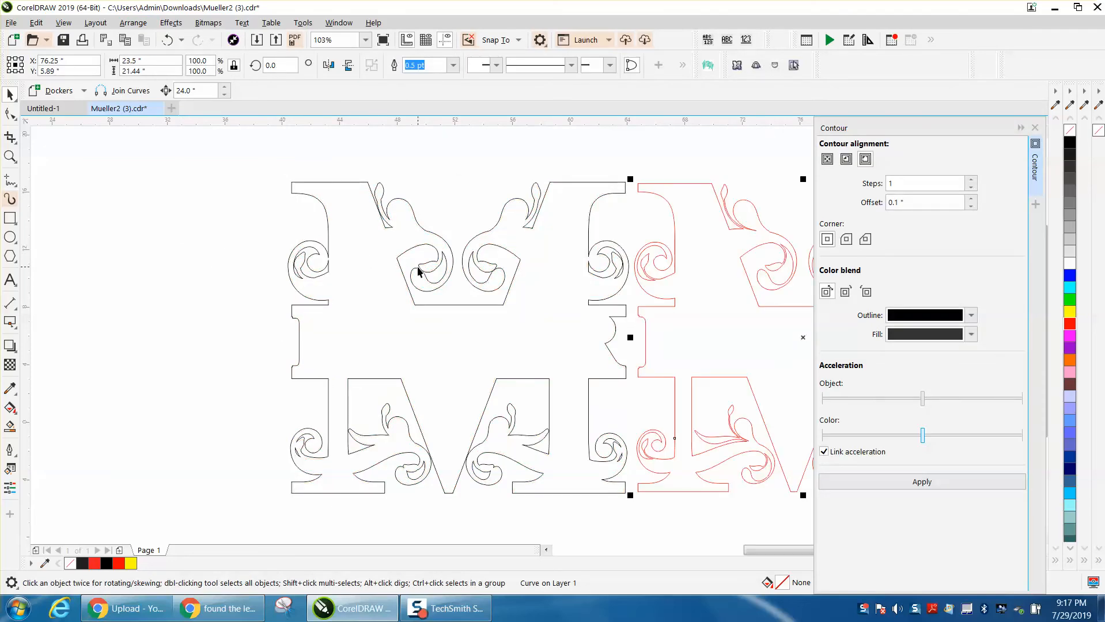
# Move the black contour curve 24 inches to the left, beside the original monogram.
pyautogui.click(460, 316)
pyautogui.press('Left')
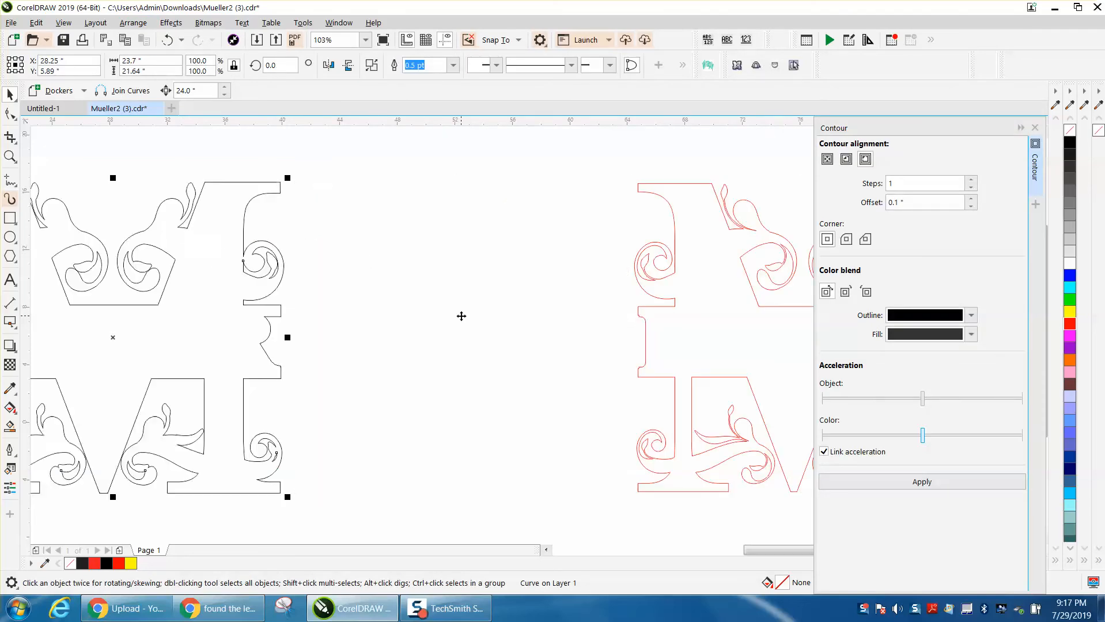
pyautogui.scroll(-2, 462, 317)
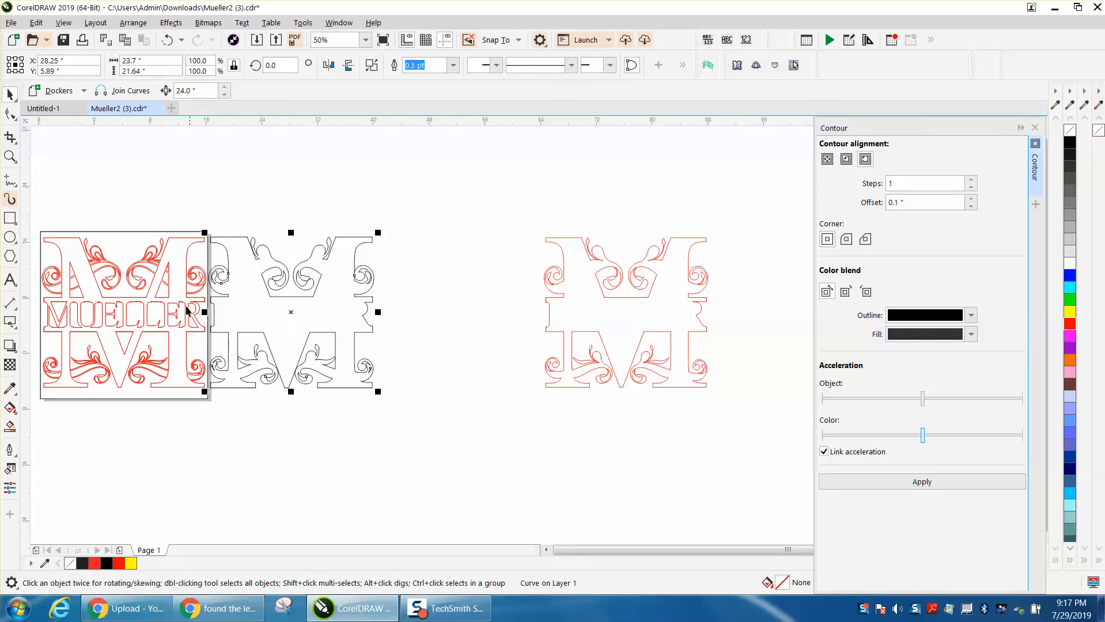
# Set the Smart Fill tool to No Fill with a red hairline outline.
pyautogui.click(10, 156)
pyautogui.moveTo(40, 225); pyautogui.dragTo(432, 408)
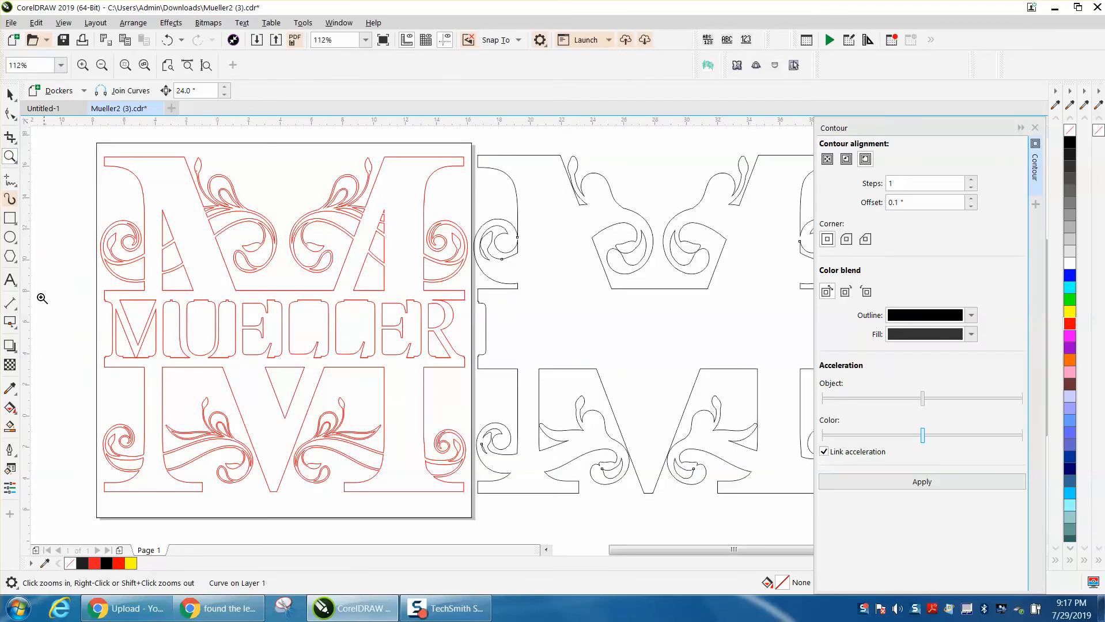
pyautogui.click(11, 426)
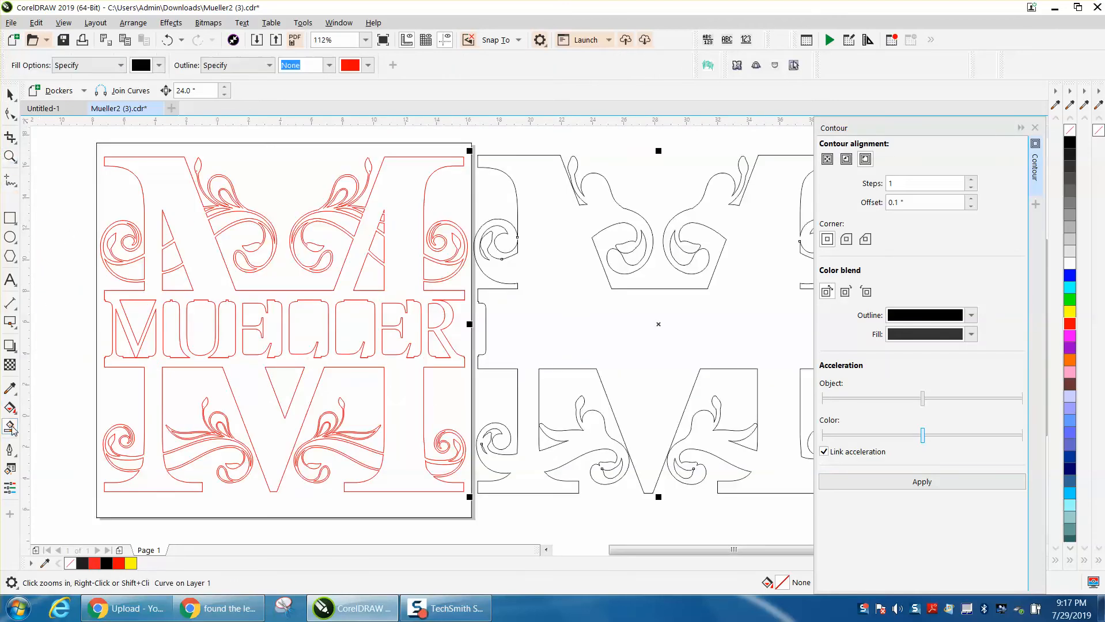
pyautogui.click(123, 65)
pyautogui.click(86, 100)
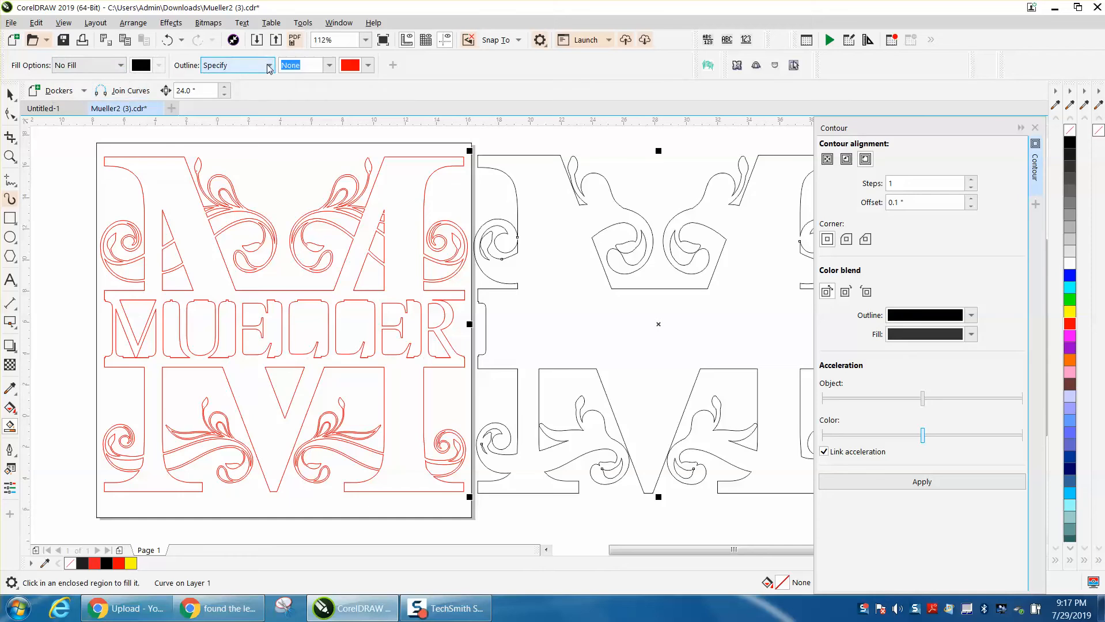
pyautogui.click(329, 66)
pyautogui.click(306, 90)
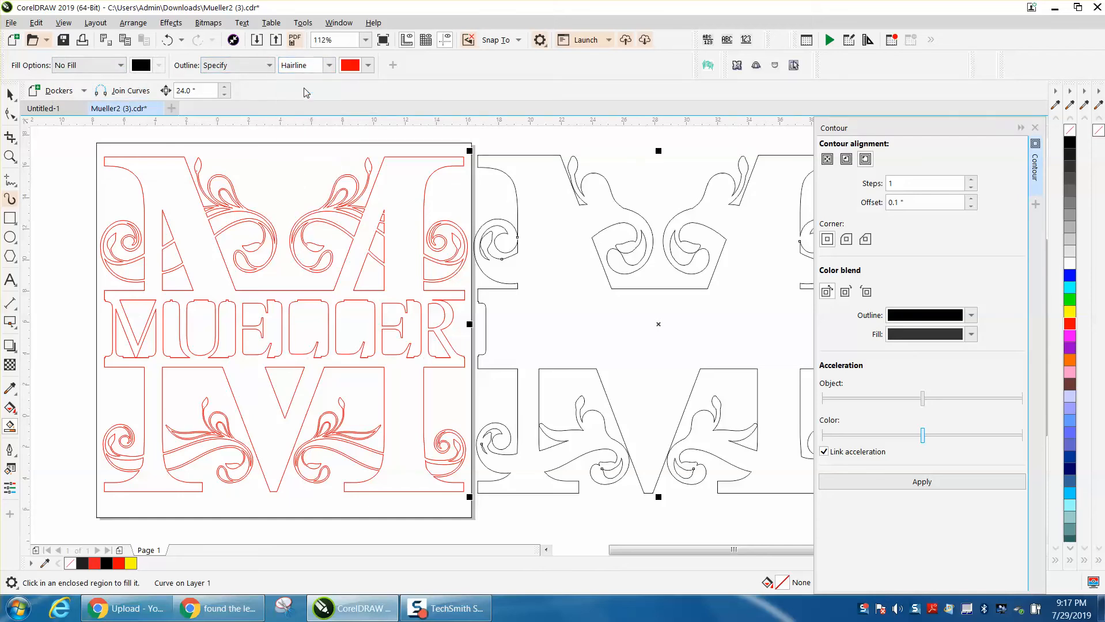
# Smart-fill each enclosed region of the name lettering and move every new outline 24 inches right into the black contour.
pyautogui.click(123, 341)
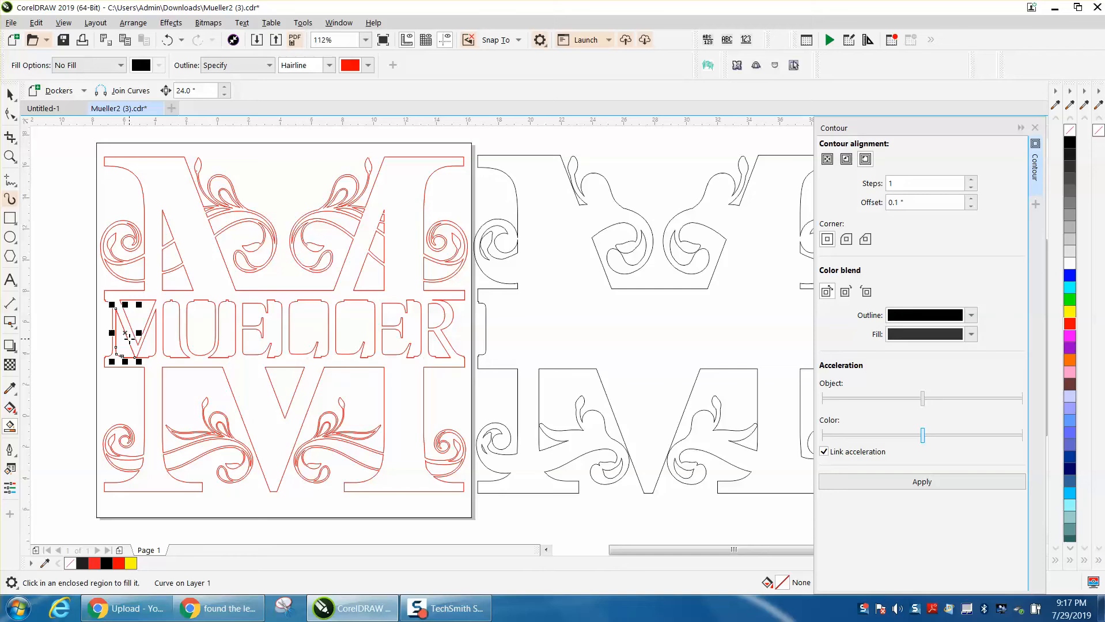
pyautogui.press('Right')
pyautogui.click(140, 321)
pyautogui.press('Right')
pyautogui.click(149, 337)
pyautogui.press('Right')
pyautogui.click(171, 332)
pyautogui.press('Right')
pyautogui.click(208, 327)
pyautogui.press('Right')
pyautogui.click(227, 322)
pyautogui.press('Right')
pyautogui.click(253, 316)
pyautogui.press('Right')
pyautogui.click(303, 317)
pyautogui.press('Right')
pyautogui.click(357, 320)
pyautogui.press('Right')
pyautogui.click(389, 322)
pyautogui.press('Right')
pyautogui.click(431, 321)
pyautogui.press('Right')
pyautogui.click(436, 347)
pyautogui.press('Right')
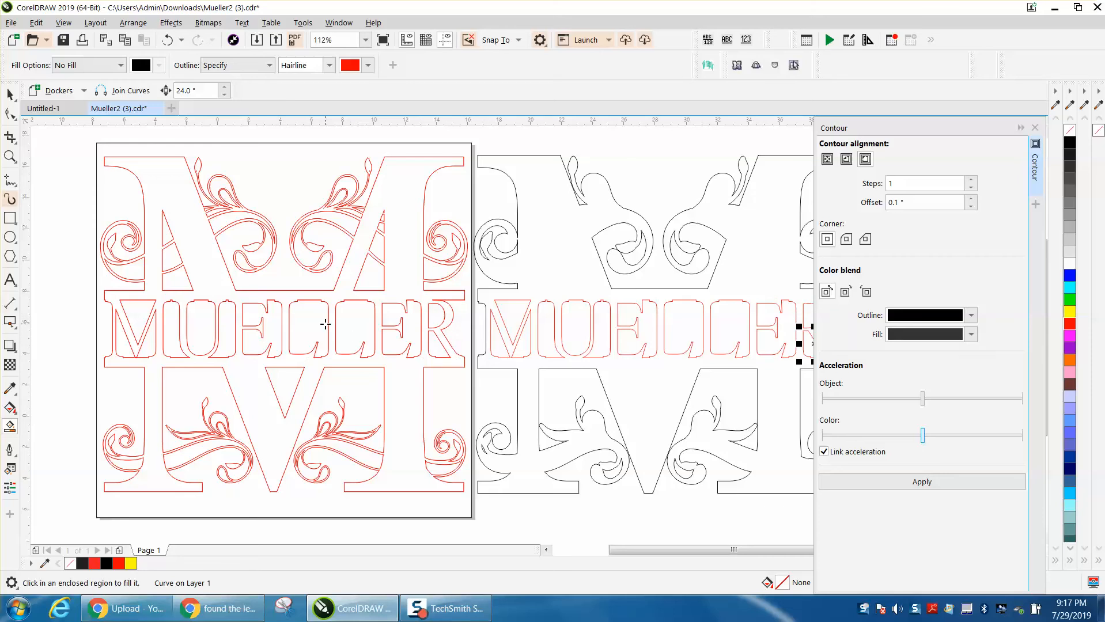
# Smart-fill the three regions in the large M's upper-left triangular opening, moving each outline 24 inches to the right.
pyautogui.scroll(-3, 301, 312)
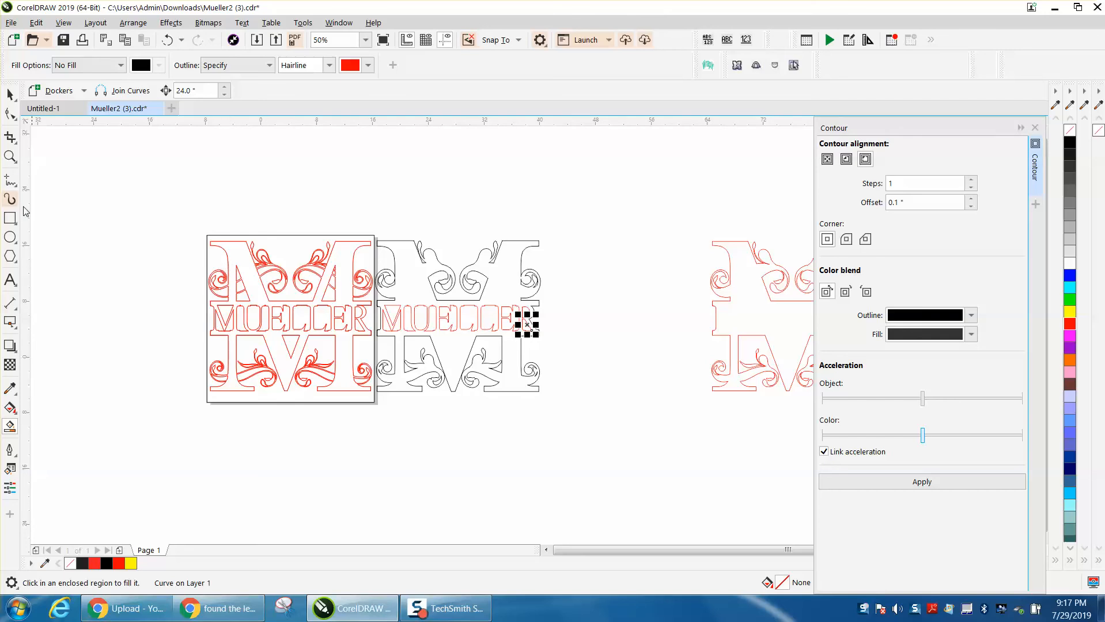
pyautogui.click(9, 158)
pyautogui.moveTo(159, 219); pyautogui.dragTo(660, 433)
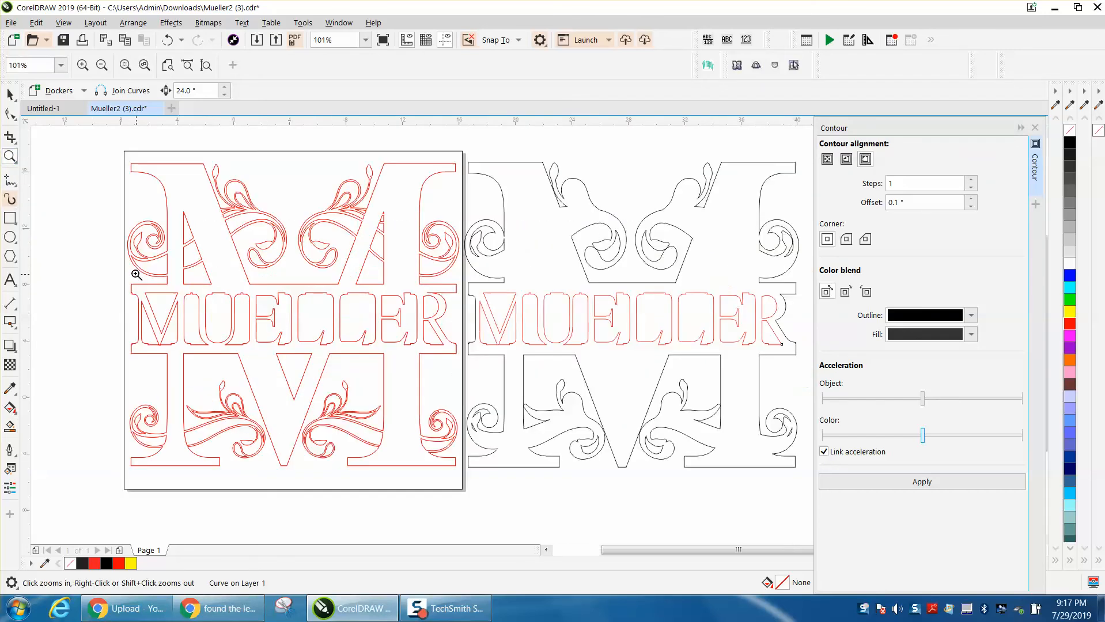
pyautogui.click(10, 409)
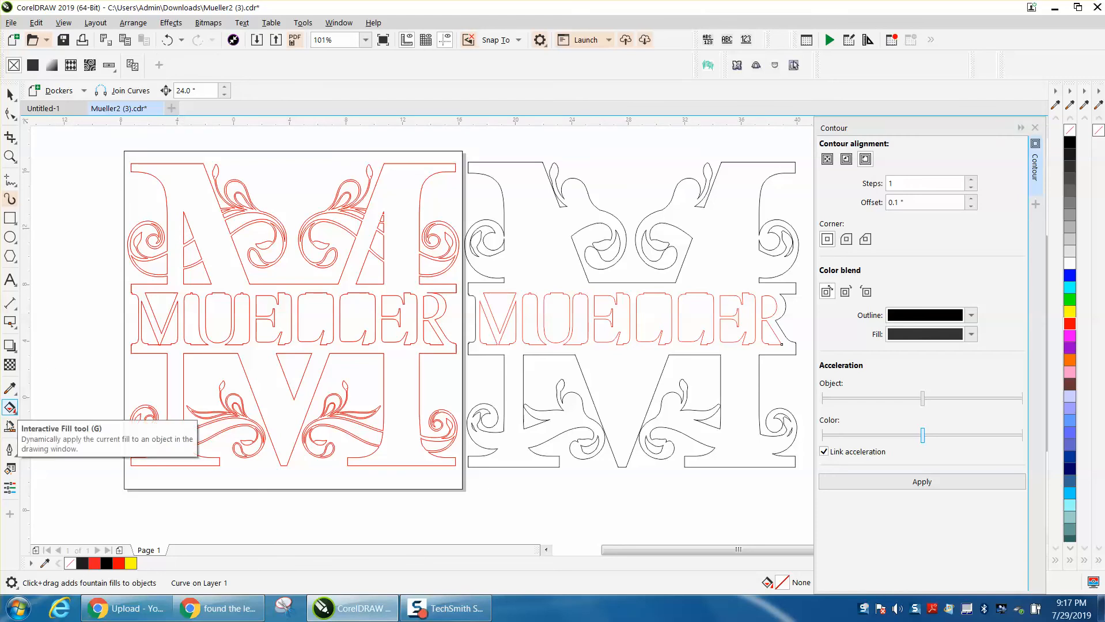
pyautogui.click(10, 426)
pyautogui.click(186, 242)
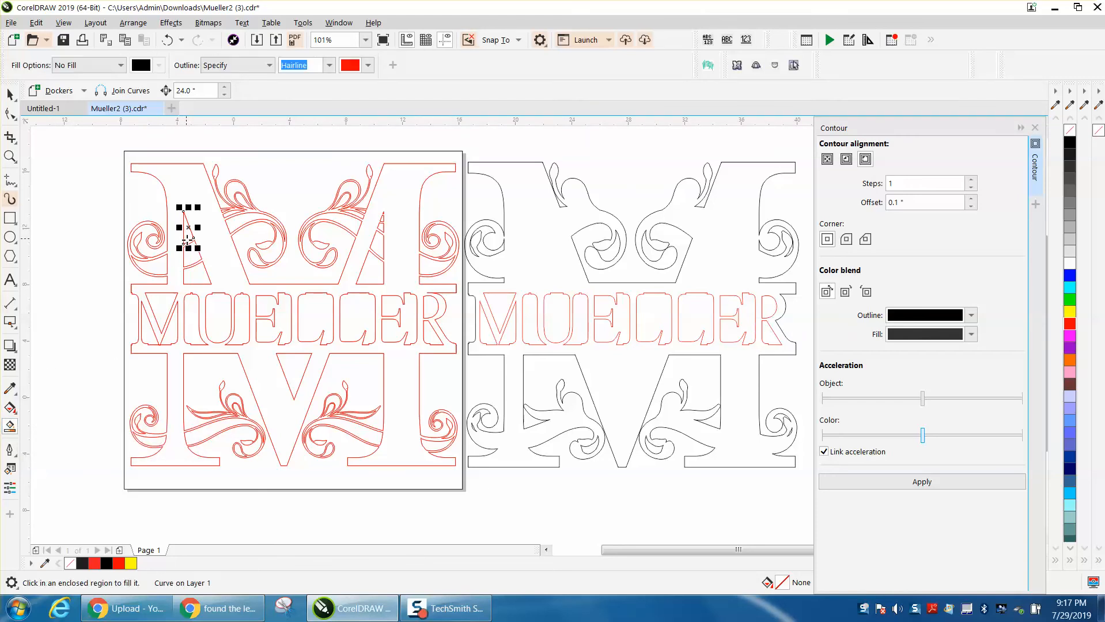
pyautogui.press('Right')
pyautogui.click(190, 254)
pyautogui.press('Right')
pyautogui.click(201, 276)
pyautogui.press('Right')
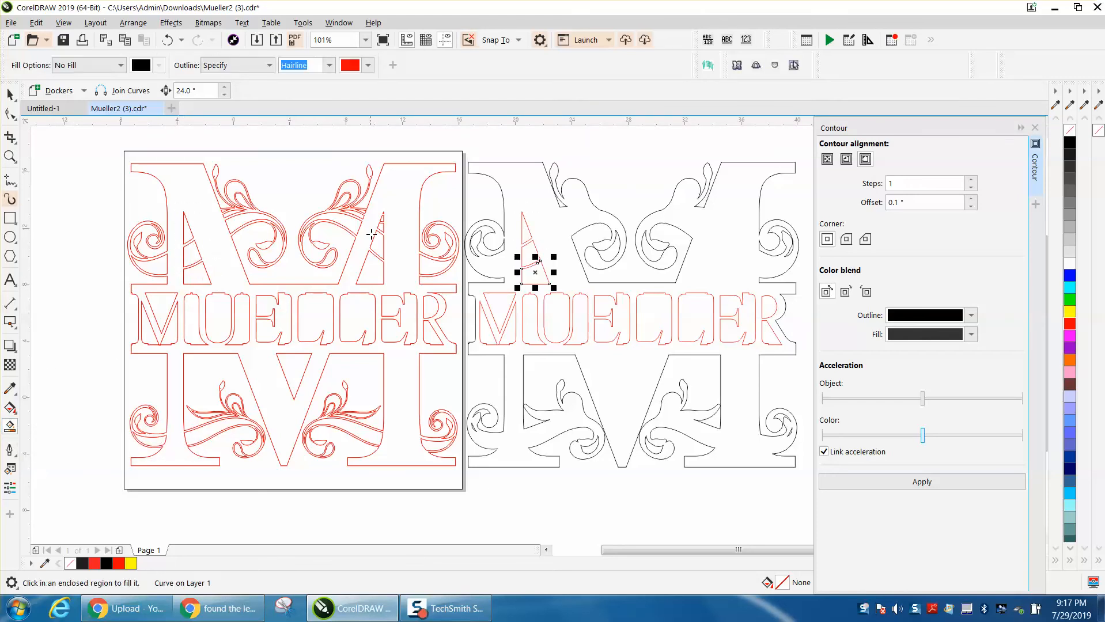
# Smart-fill three regions in the large M's upper-right triangular opening, moving each outline 24 inches to the right.
pyautogui.click(374, 263)
pyautogui.press('Right')
pyautogui.click(377, 249)
pyautogui.press('Right')
pyautogui.click(380, 230)
pyautogui.press('Right')
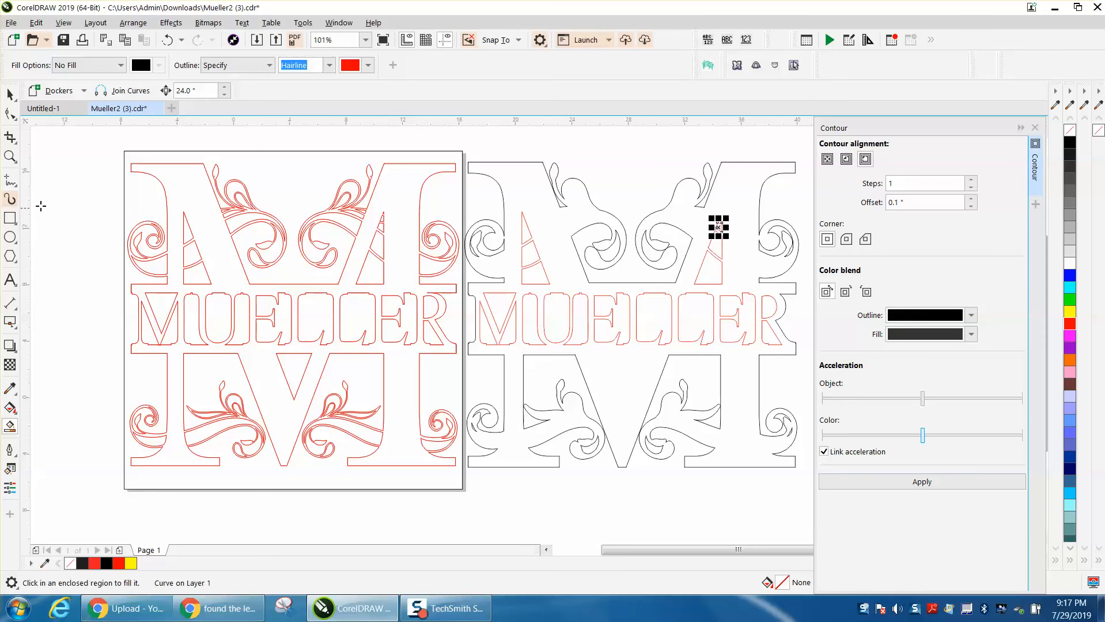
# Smart-fill the upper region in the large M's upper-right triangular opening and the lower V-shaped triangle, moving each outline 24 inches right.
pyautogui.click(8, 156)
pyautogui.moveTo(338, 205); pyautogui.dragTo(458, 278)
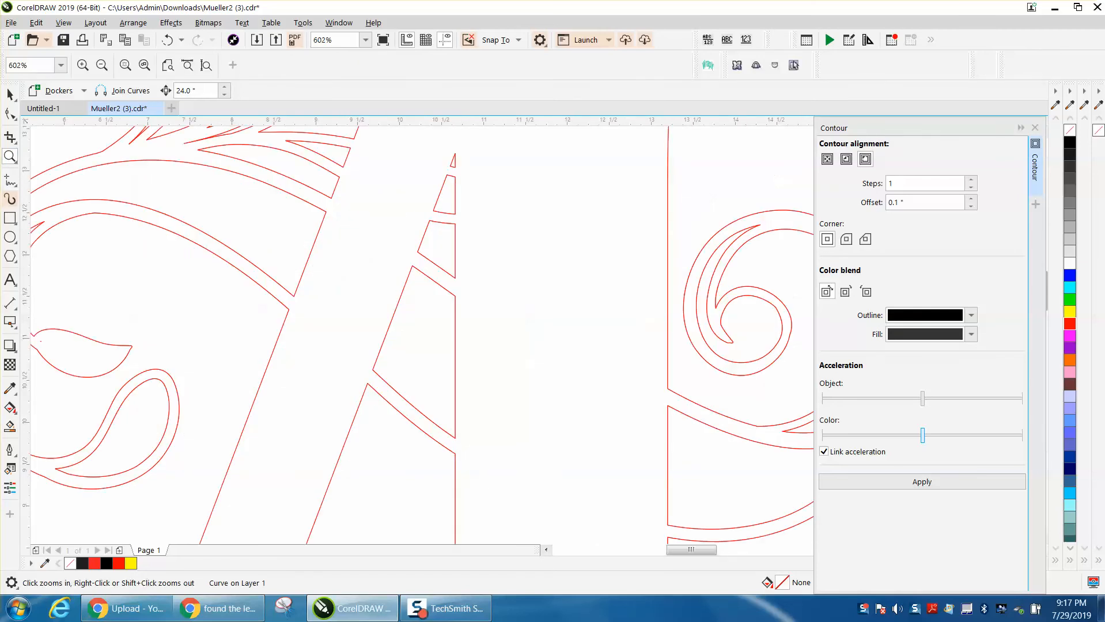
pyautogui.click(10, 426)
pyautogui.click(450, 208)
pyautogui.press('Right')
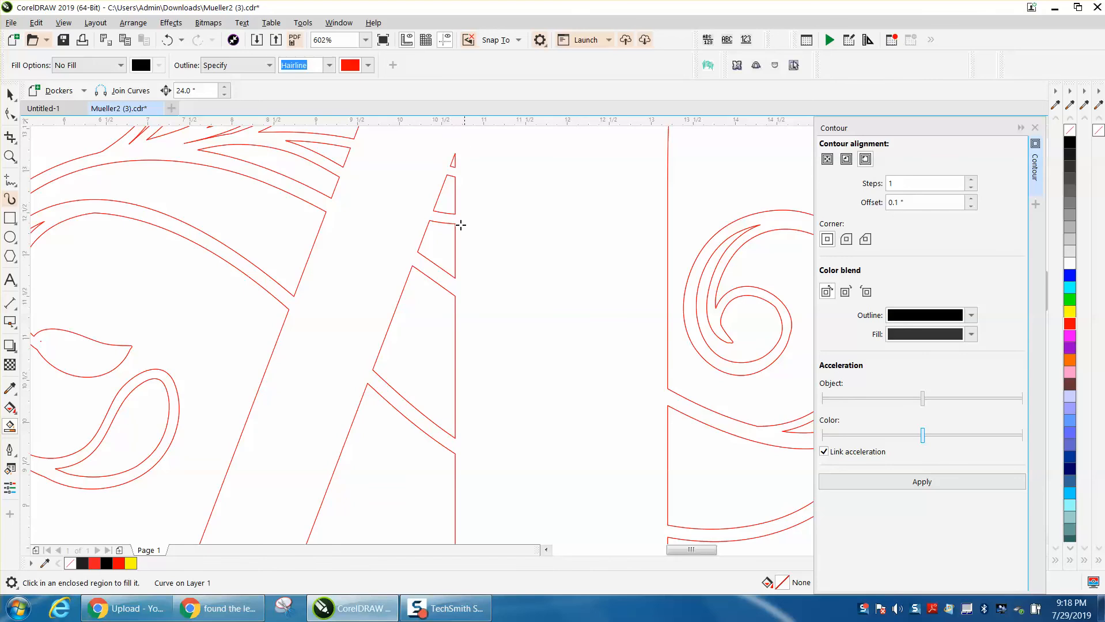
pyautogui.scroll(-4, 426, 236)
pyautogui.click(300, 436)
pyautogui.scroll(-1, 301, 432)
pyautogui.press('Right')
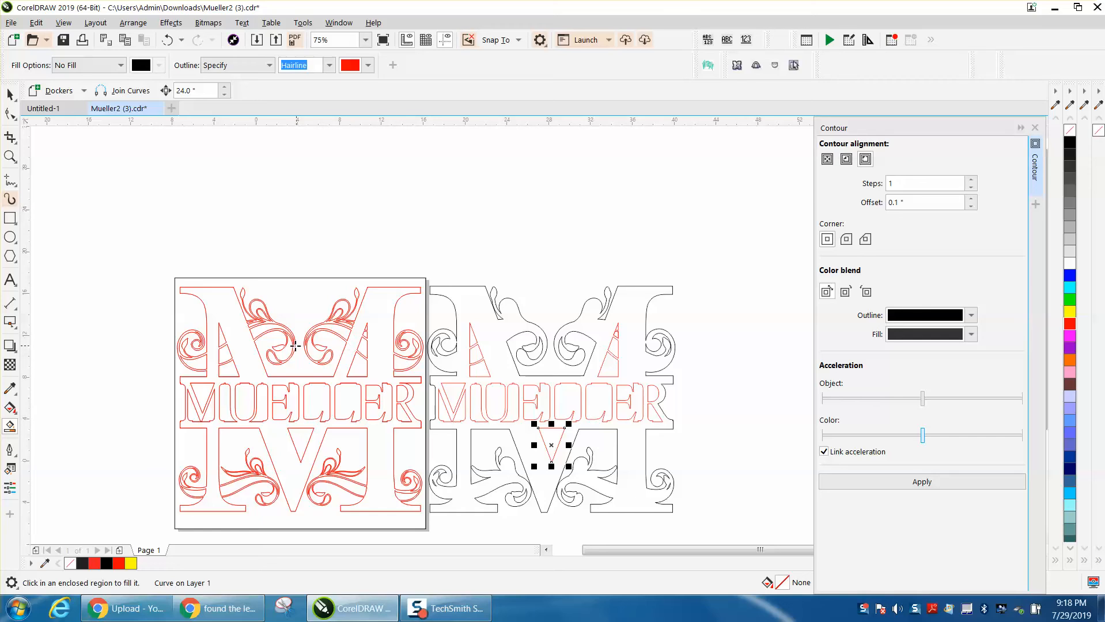
# Smart-fill the lower bands of the upper and lower scrolls on the monogram's right edge, moving each outline 24 inches right.
pyautogui.click(397, 364)
pyautogui.press('Right')
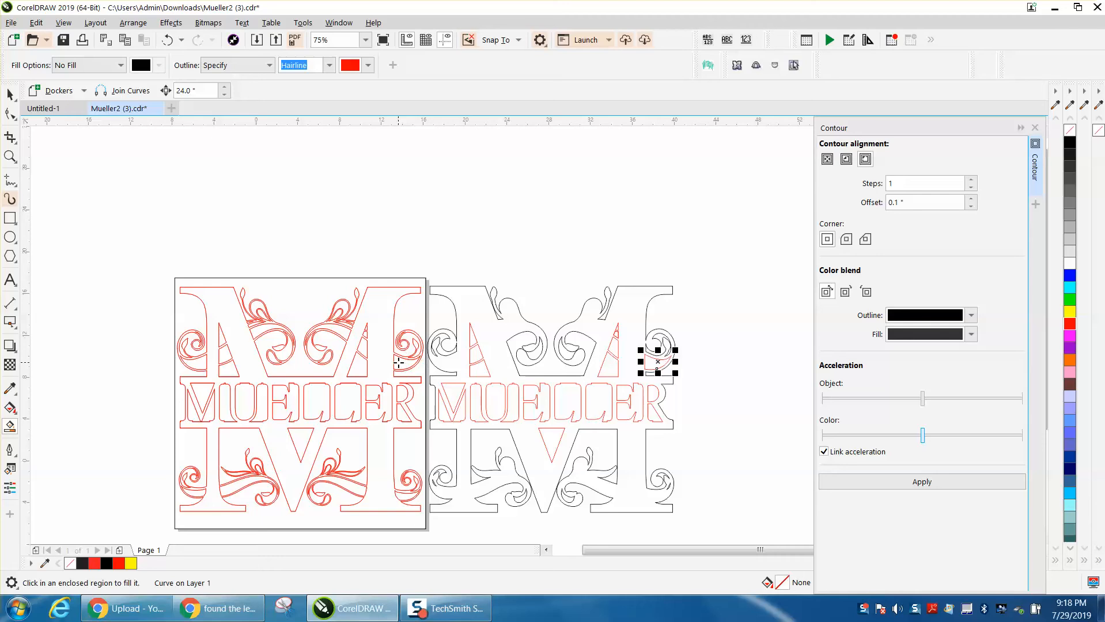
pyautogui.click(408, 498)
pyautogui.press('Right')
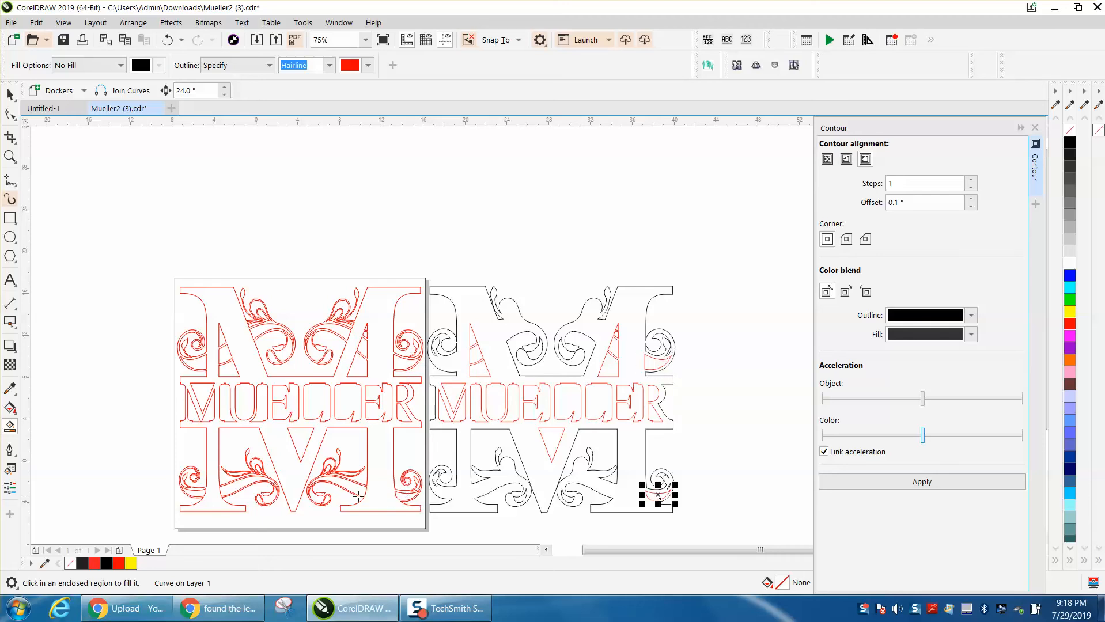
# Smart-fill the long curved band in each of the two lower inner flourishes, moving each outline 24 inches right.
pyautogui.click(343, 488)
pyautogui.press('Right')
pyautogui.click(249, 474)
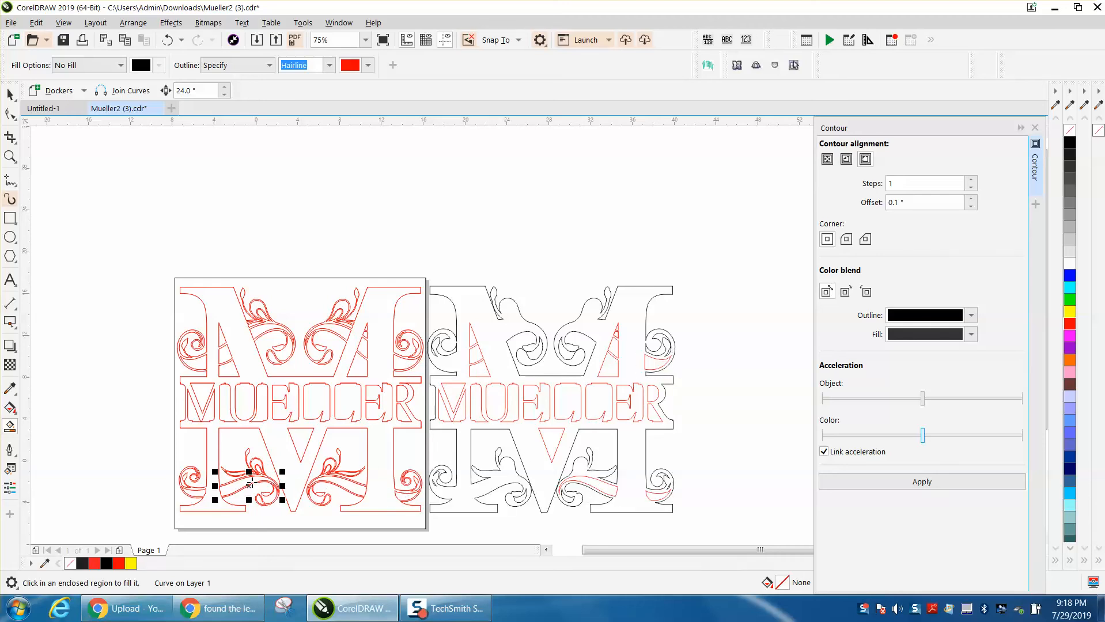
pyautogui.press('Right')
# Smart-fill the bands under the lower and upper scrolls on the monogram's left edge, moving each outline 24 inches right.
pyautogui.click(204, 491)
pyautogui.press('Right')
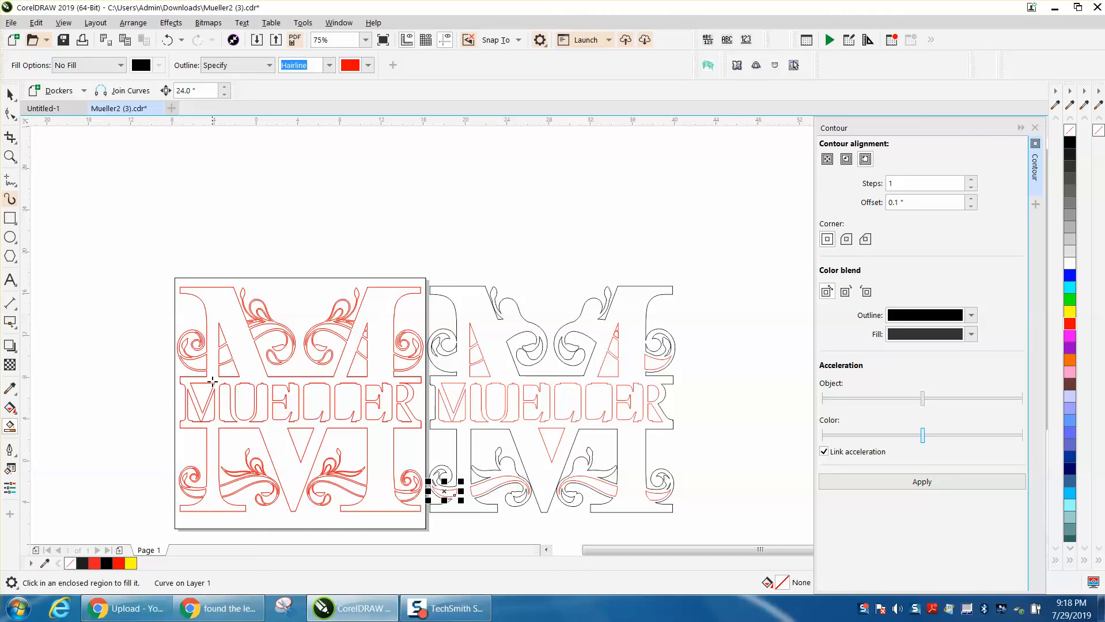
pyautogui.click(200, 363)
pyautogui.press('Right')
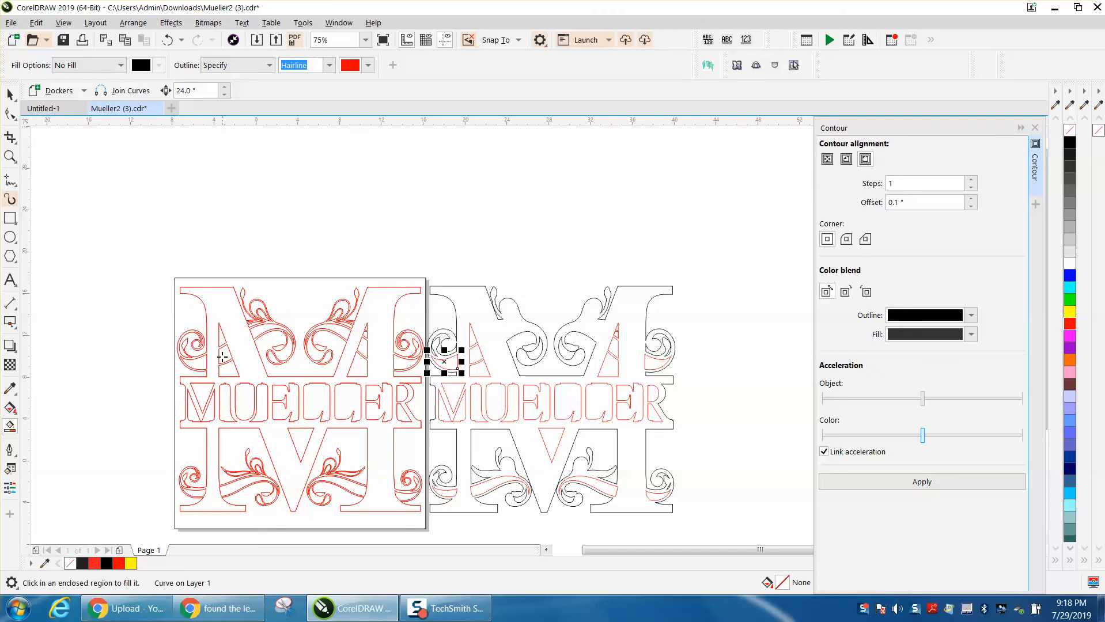
# Smart-fill the curved bands and the leaf-shaped loops of the two upper inner flourishes, moving each outline 24 inches right.
pyautogui.click(258, 330)
pyautogui.press('Right')
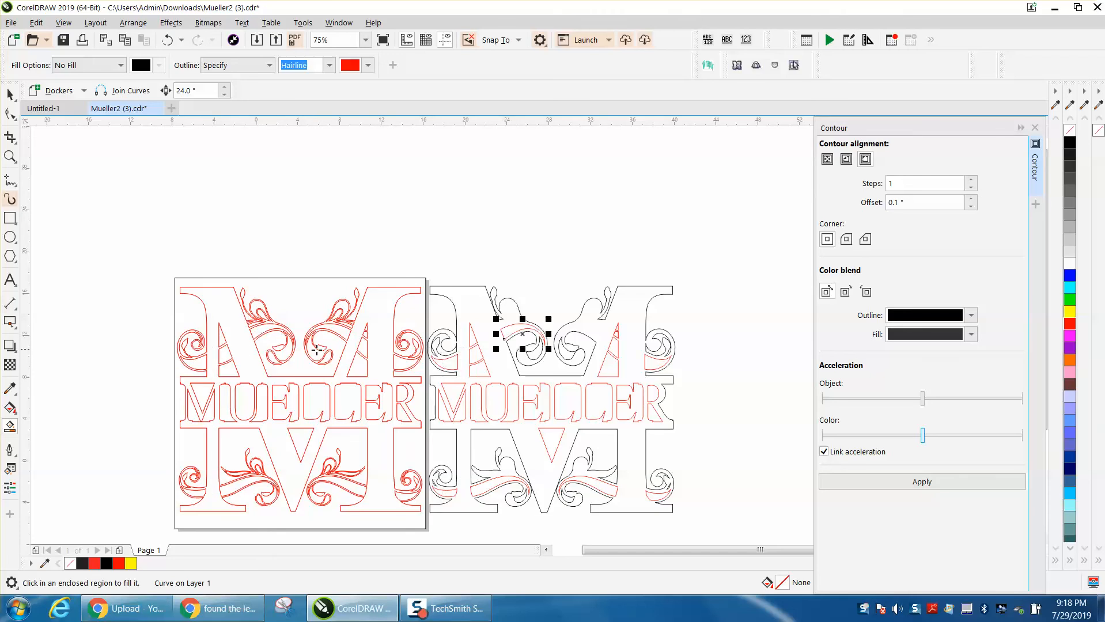
pyautogui.click(340, 330)
pyautogui.press('Right')
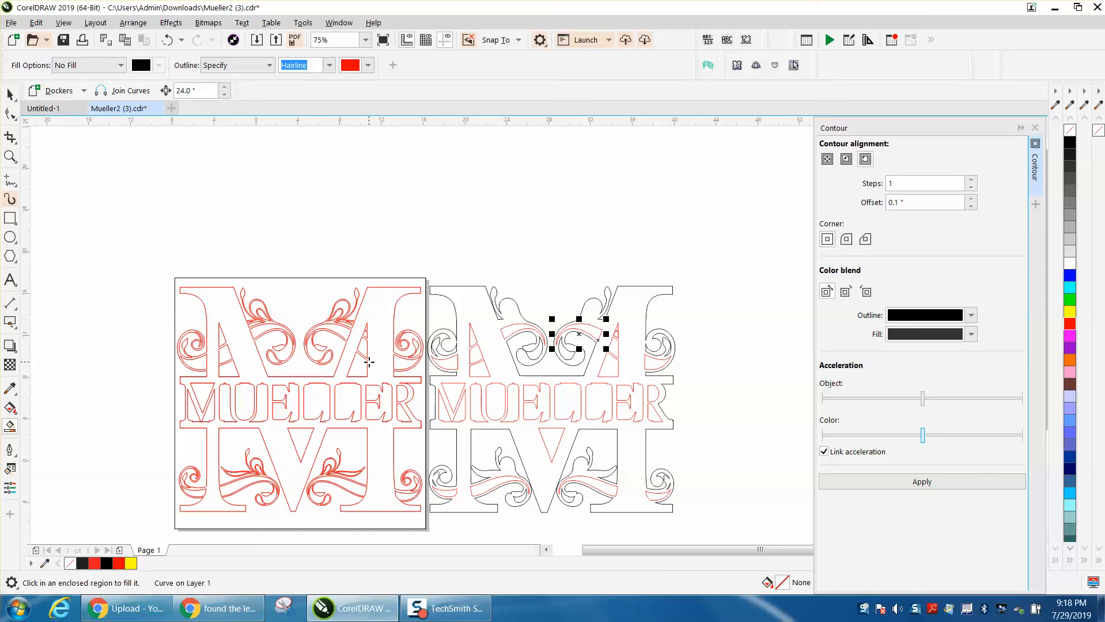
pyautogui.click(339, 307)
pyautogui.press('Right')
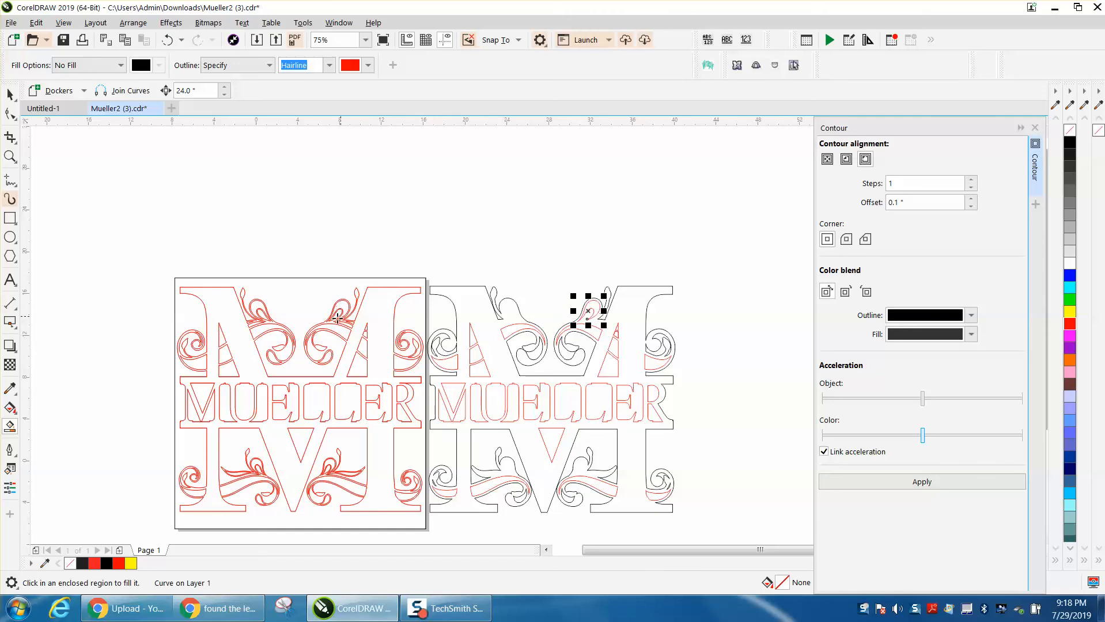
pyautogui.click(257, 306)
pyautogui.press('Right')
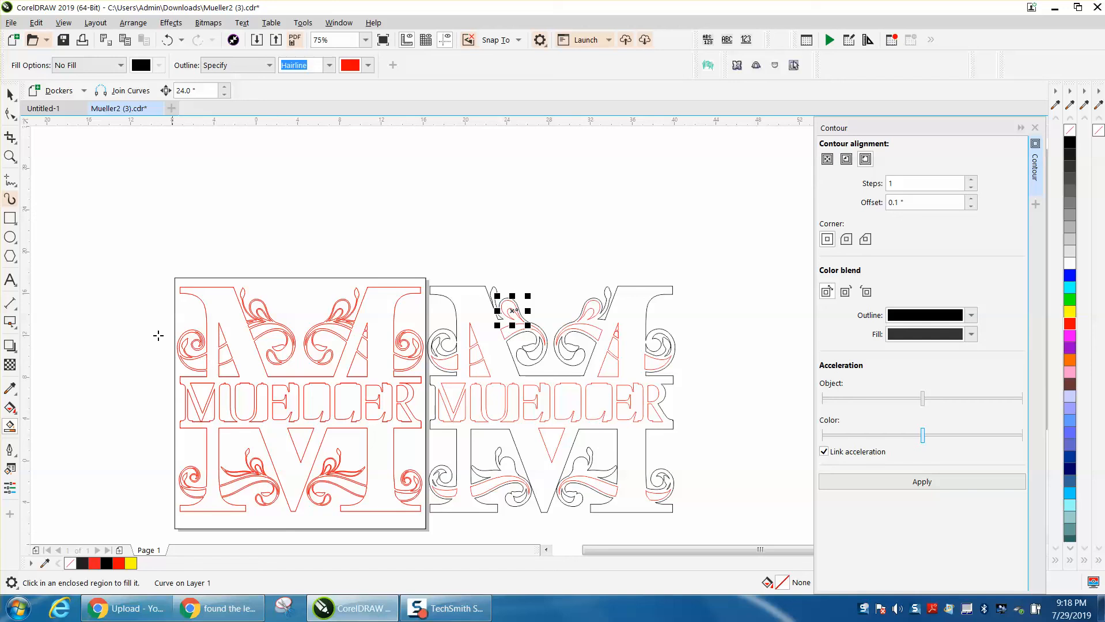
# Smart-fill the leaf-shaped loop in each of the two lower inner flourishes and move both outlines 24 inches right.
pyautogui.click(9, 156)
pyautogui.moveTo(421, 278); pyautogui.dragTo(729, 532)
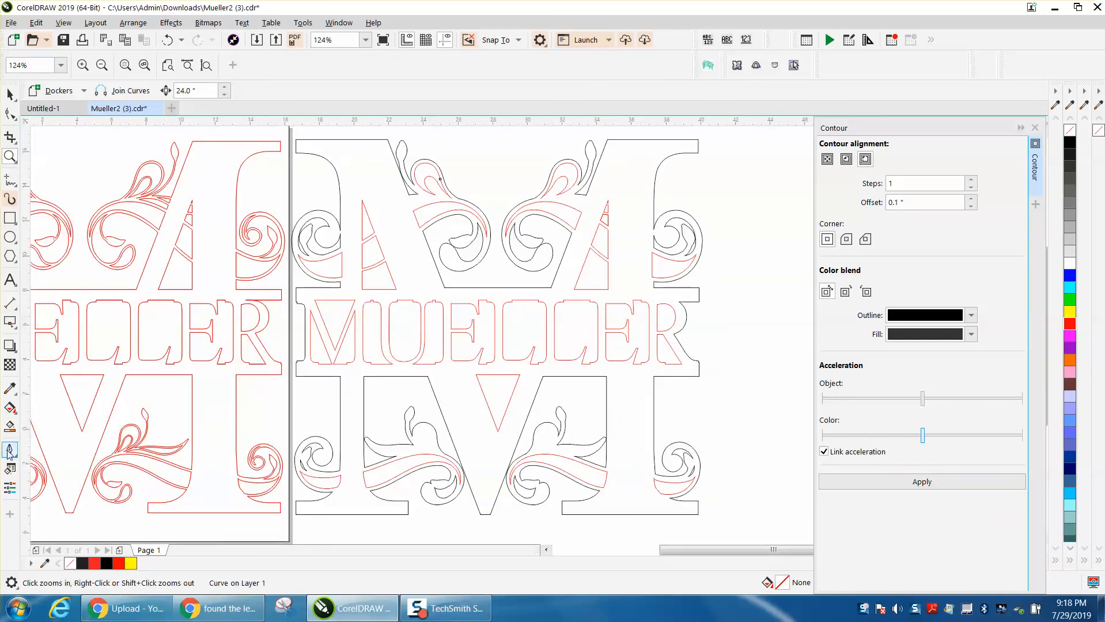
pyautogui.click(10, 427)
pyautogui.click(135, 429)
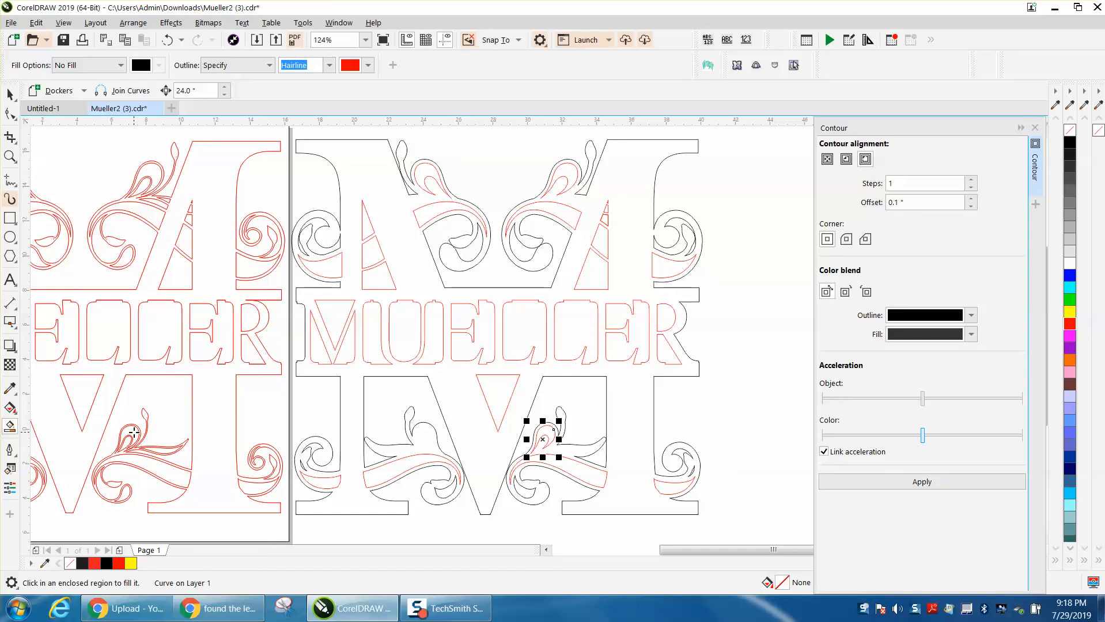
pyautogui.scroll(-2, 176, 430)
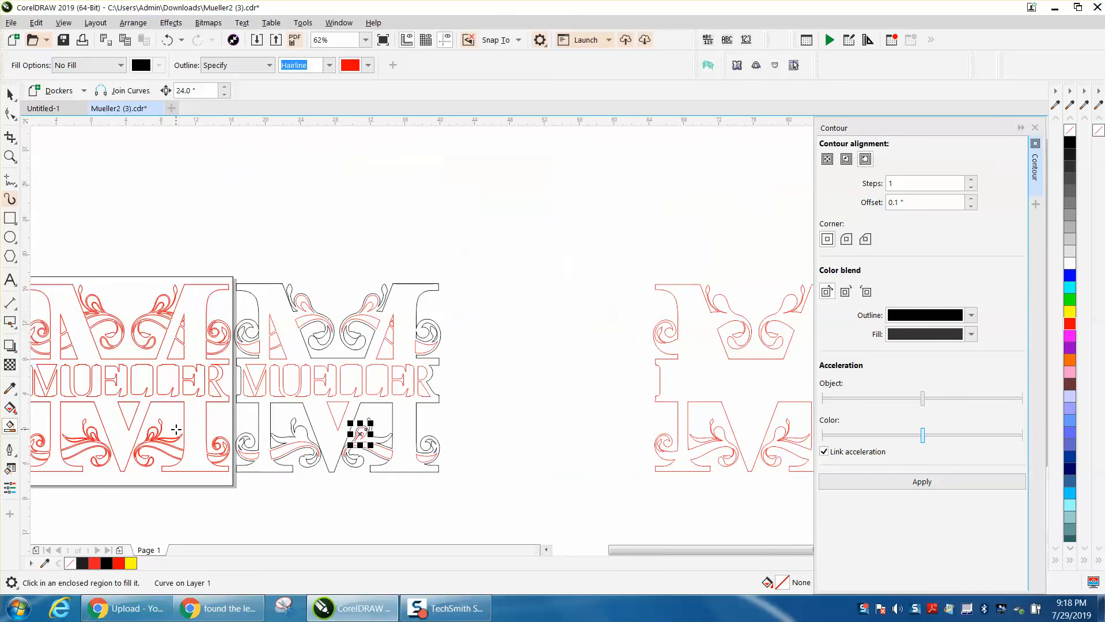
pyautogui.click(92, 432)
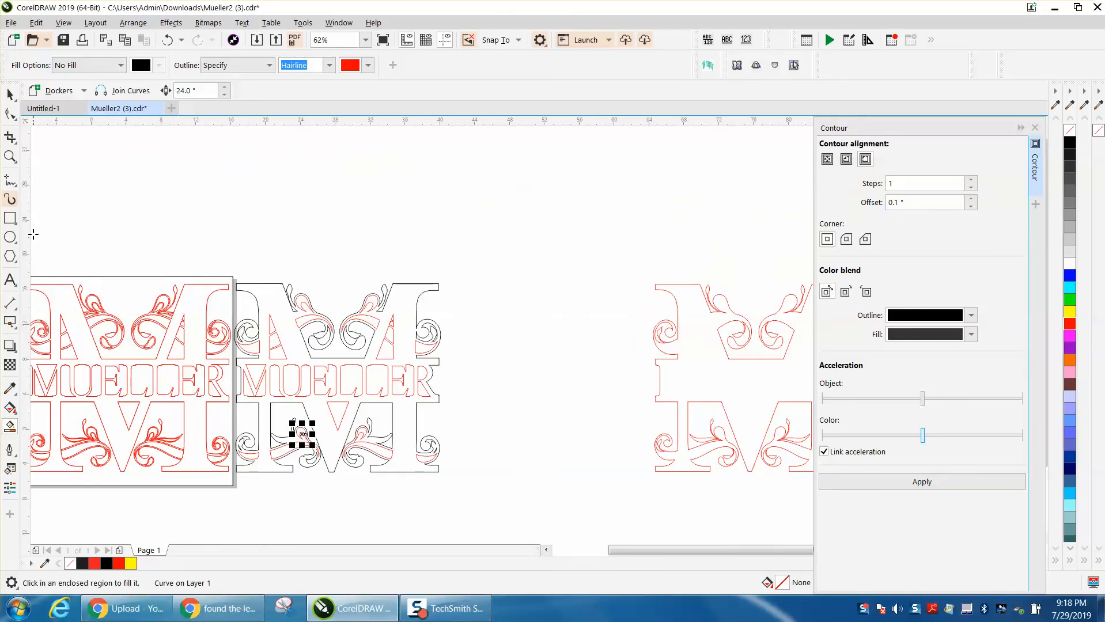
# Try to smart-fill the assembled monogram's body with no fill and a red hairline outline.
pyautogui.click(10, 156)
pyautogui.moveTo(185, 312); pyautogui.dragTo(187, 313)
pyautogui.click(490, 479)
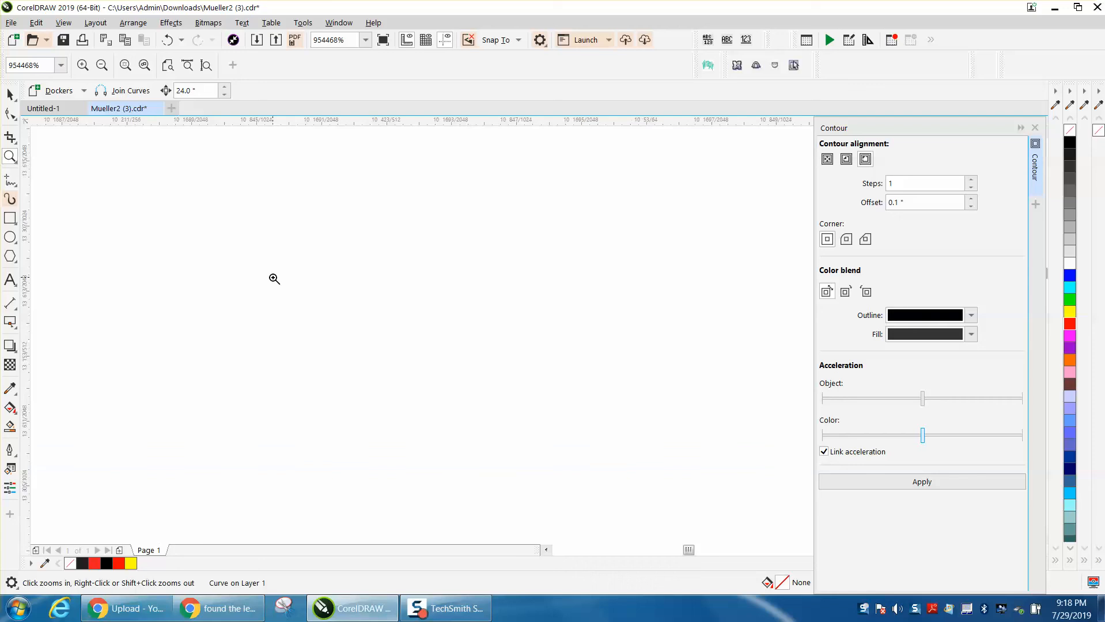
pyautogui.press('F4')
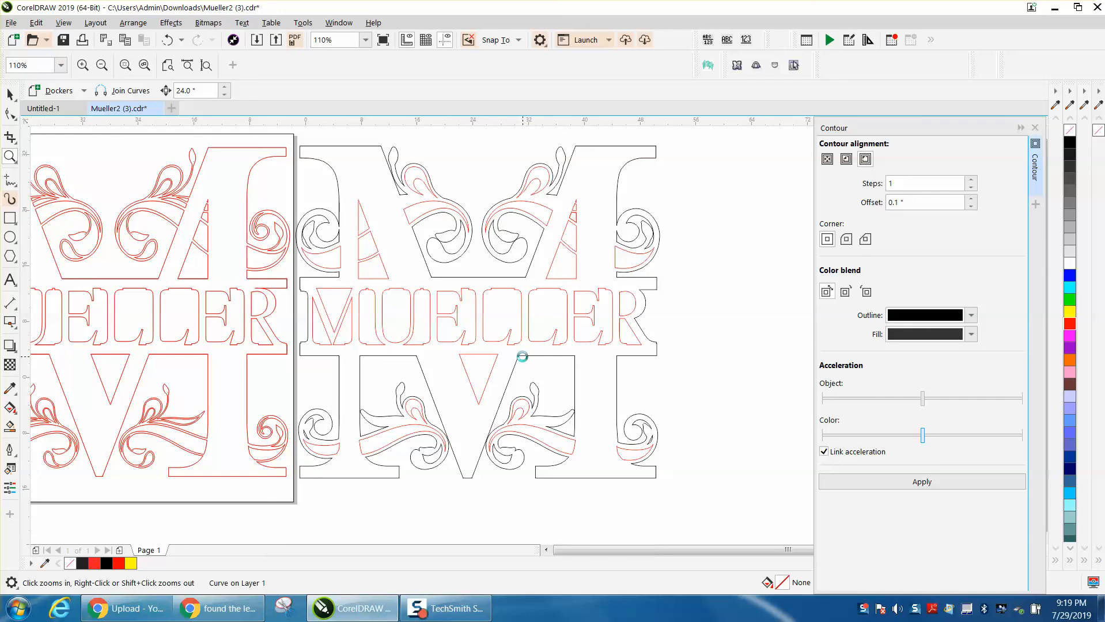
pyautogui.rightClick(524, 359)
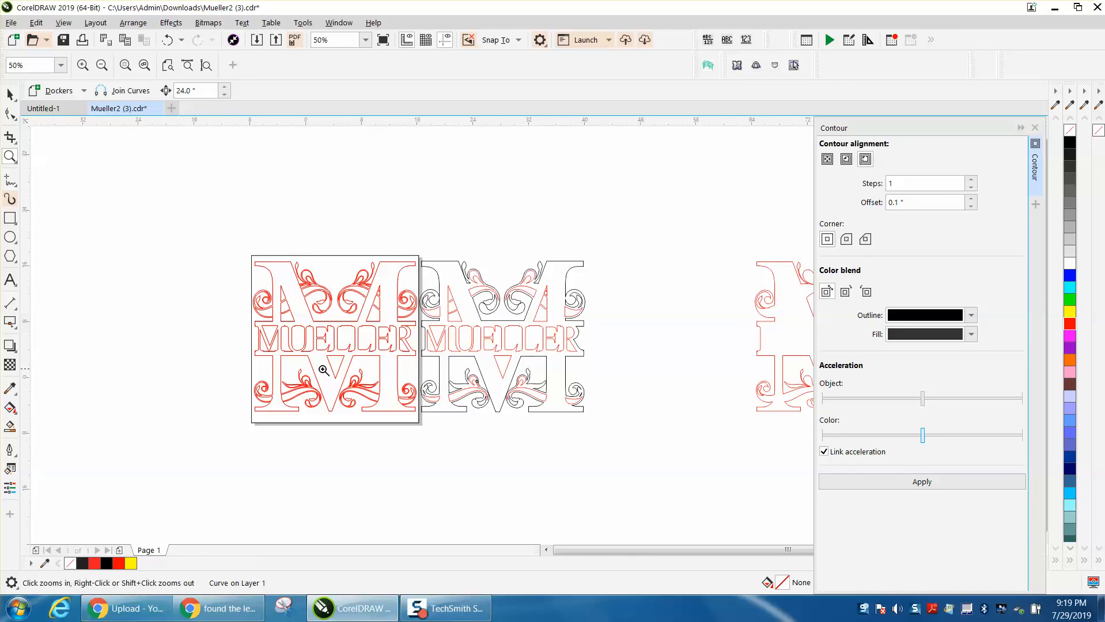
pyautogui.click(10, 430)
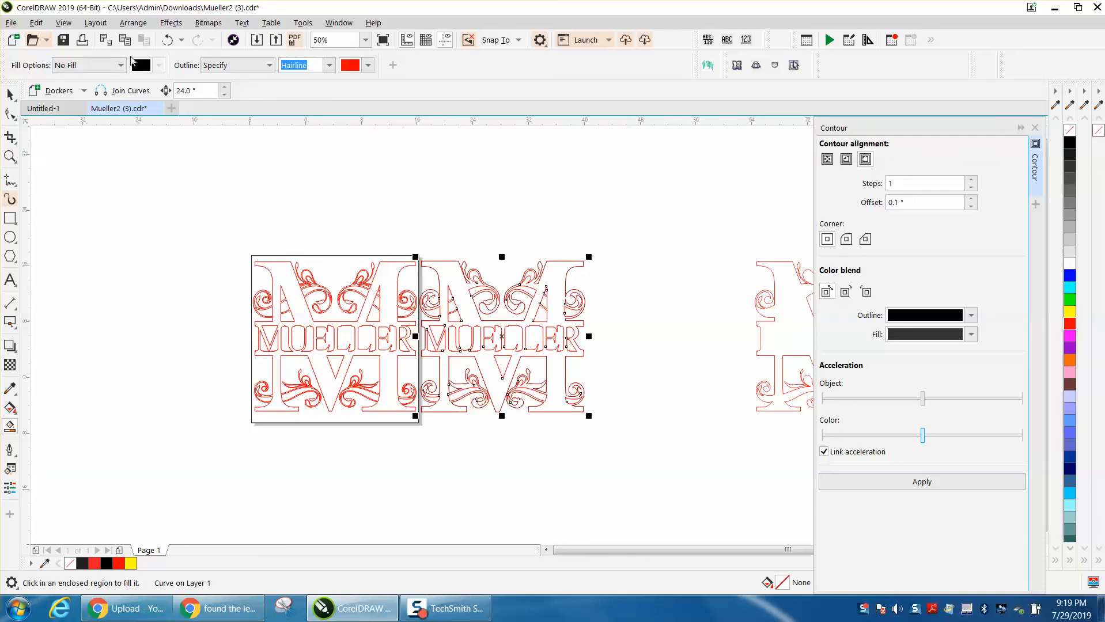
pyautogui.click(165, 41)
# Set the Smart Fill tool to a specified black fill with No Outline and fill the assembled monogram's body.
pyautogui.click(86, 65)
pyautogui.click(89, 90)
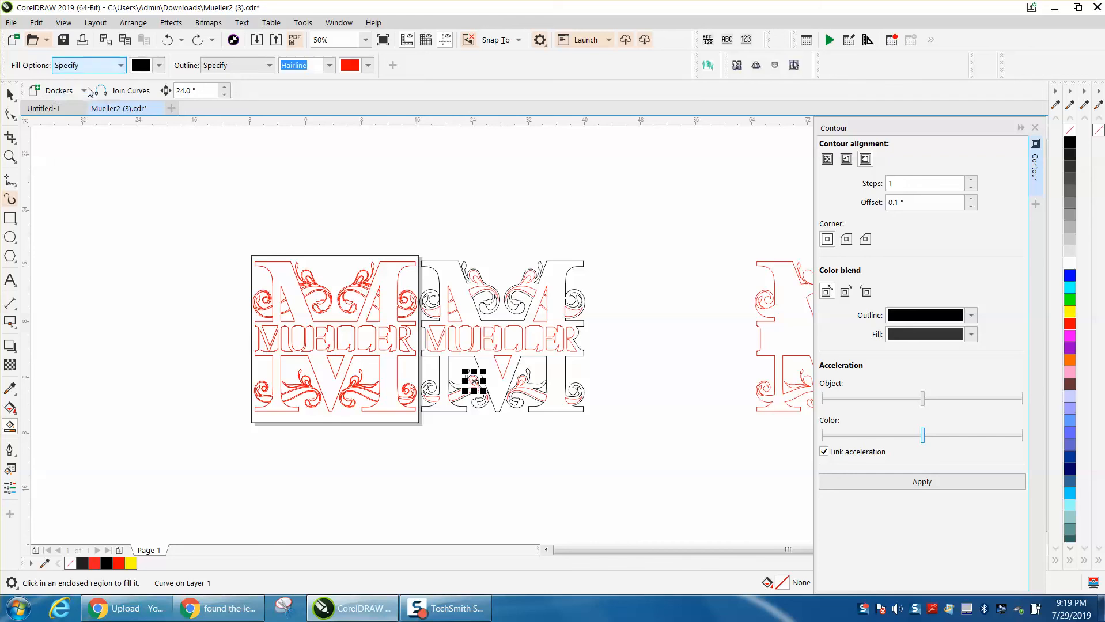
pyautogui.click(268, 66)
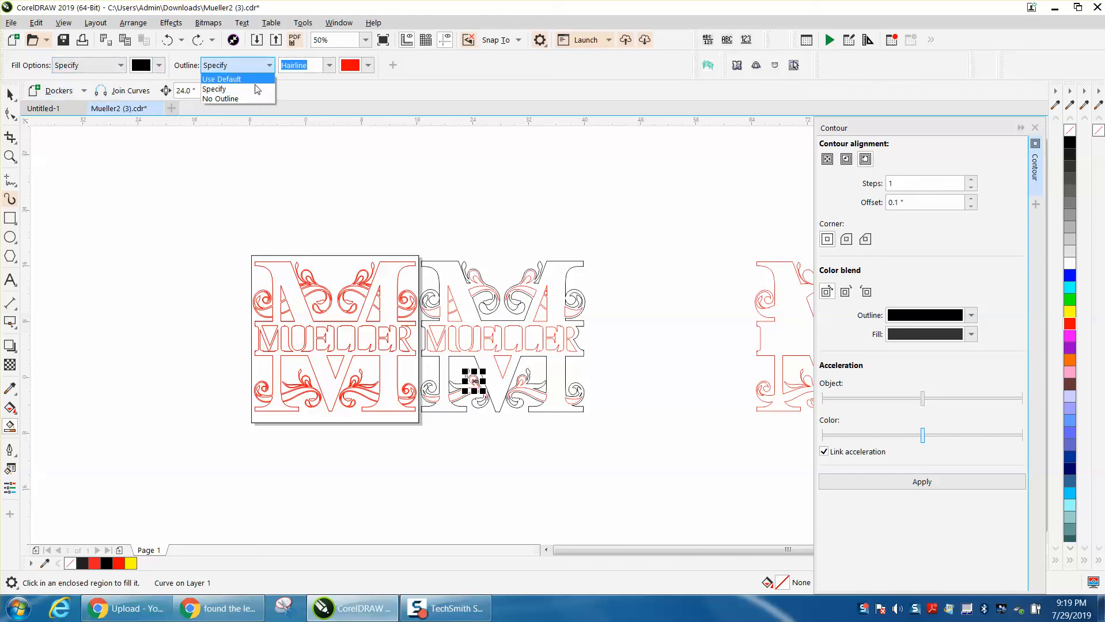
pyautogui.click(247, 99)
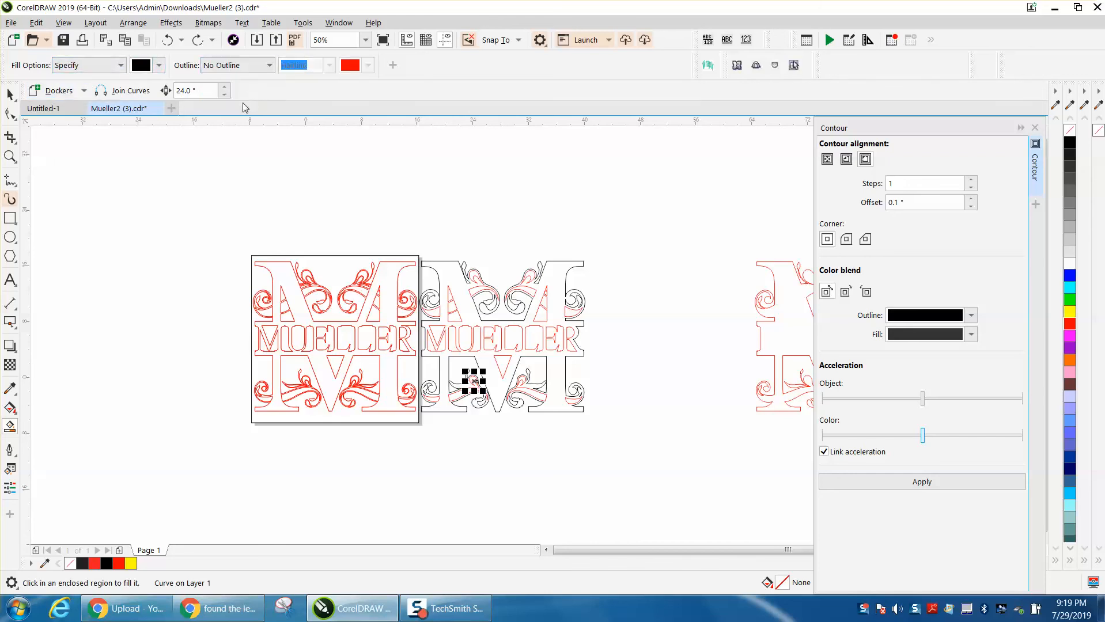
pyautogui.click(464, 315)
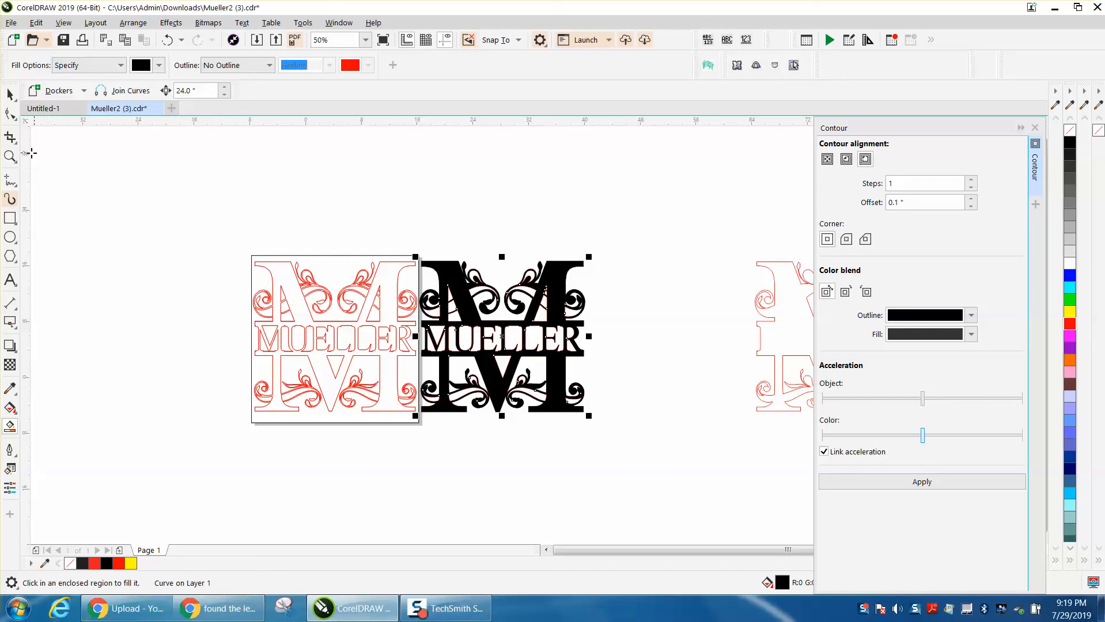
pyautogui.click(10, 157)
pyautogui.moveTo(426, 239); pyautogui.dragTo(658, 434)
# Remove the black fill from the new monogram shape and give it a red outline.
pyautogui.click(1087, 349)
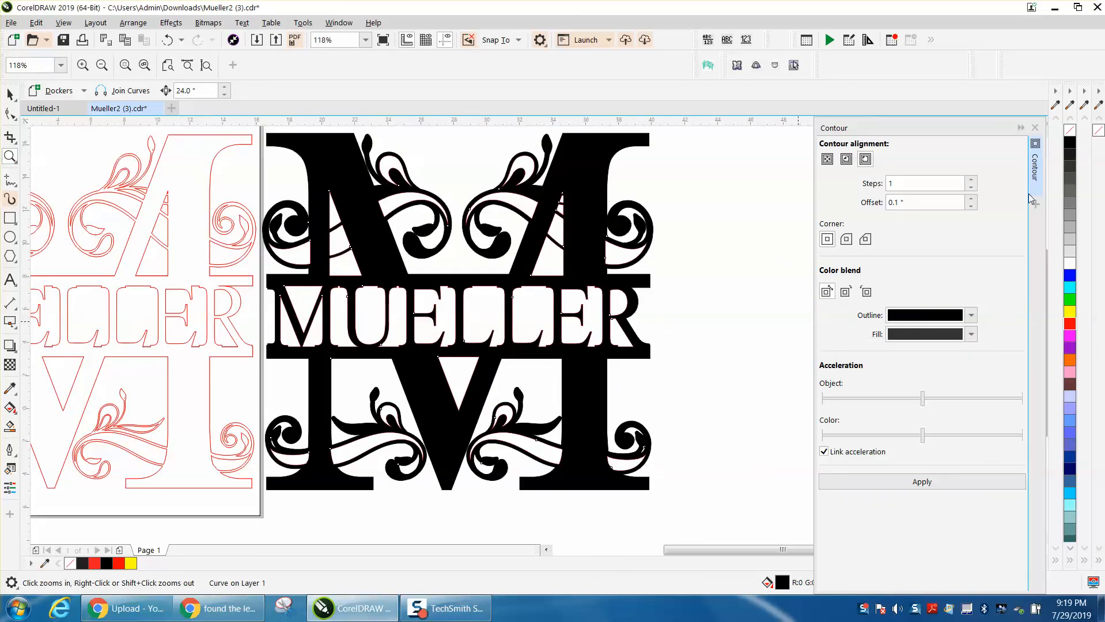
pyautogui.click(1070, 131)
pyautogui.rightClick(1071, 324)
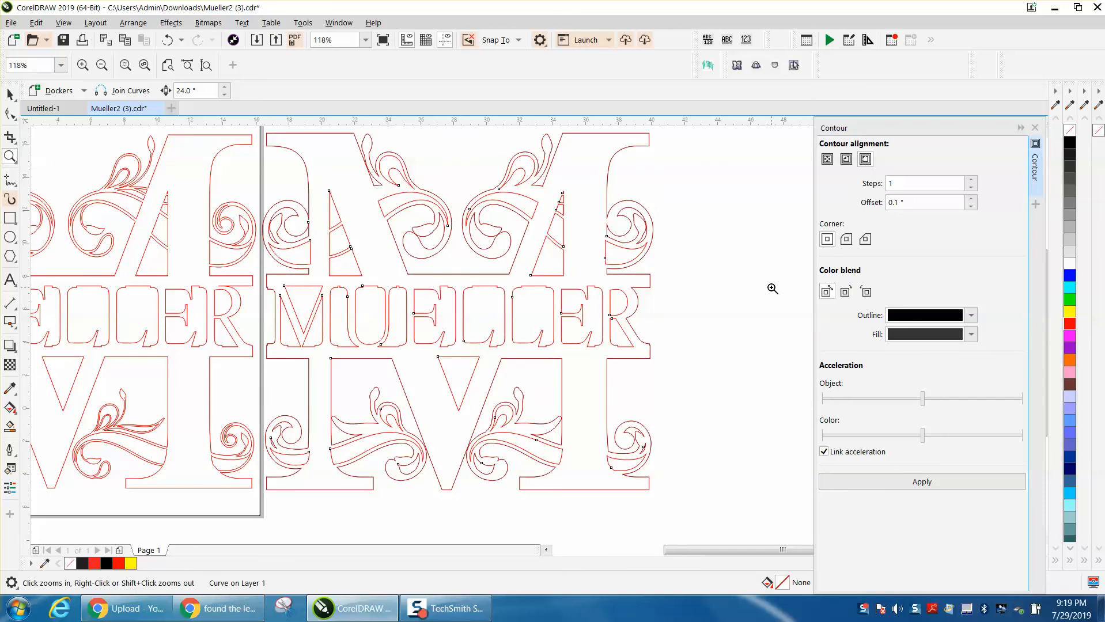
pyautogui.rightClick(740, 304)
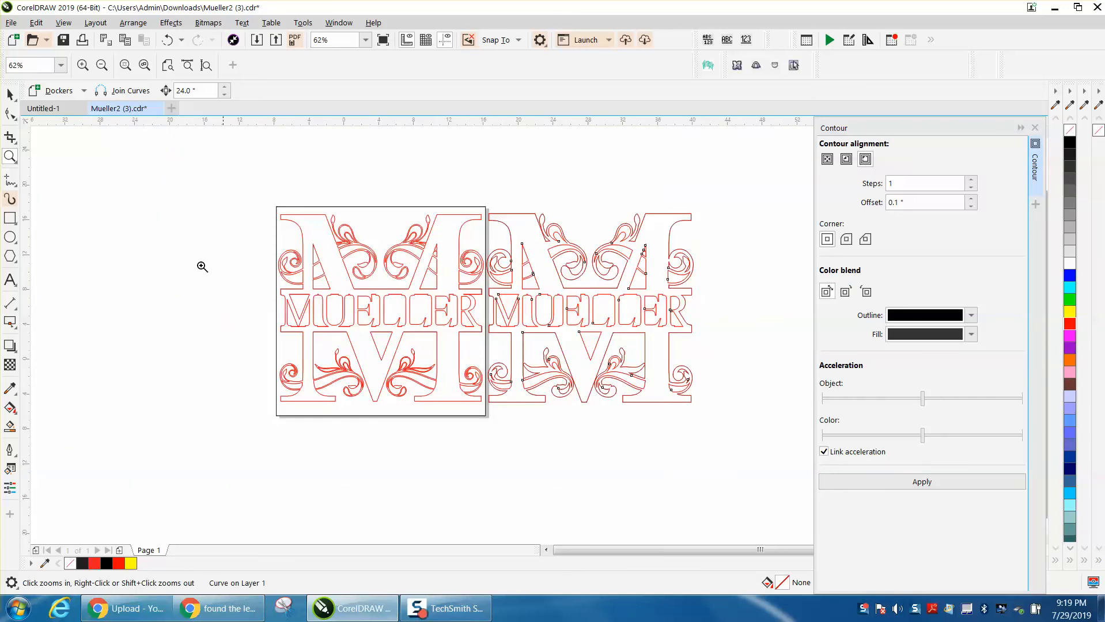
pyautogui.moveTo(474, 211); pyautogui.dragTo(747, 421)
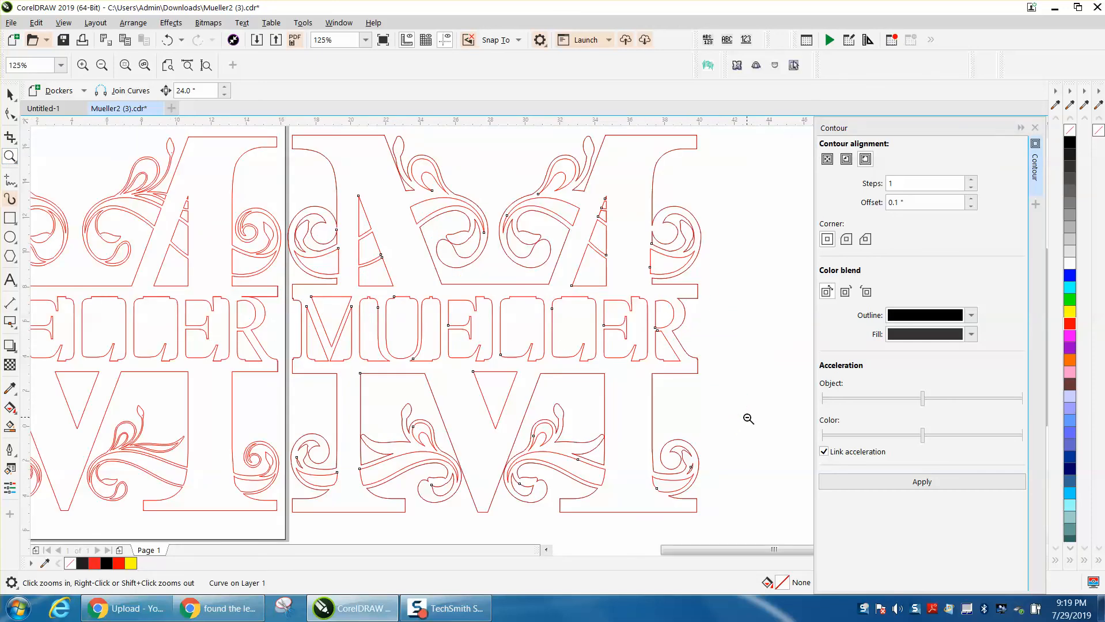